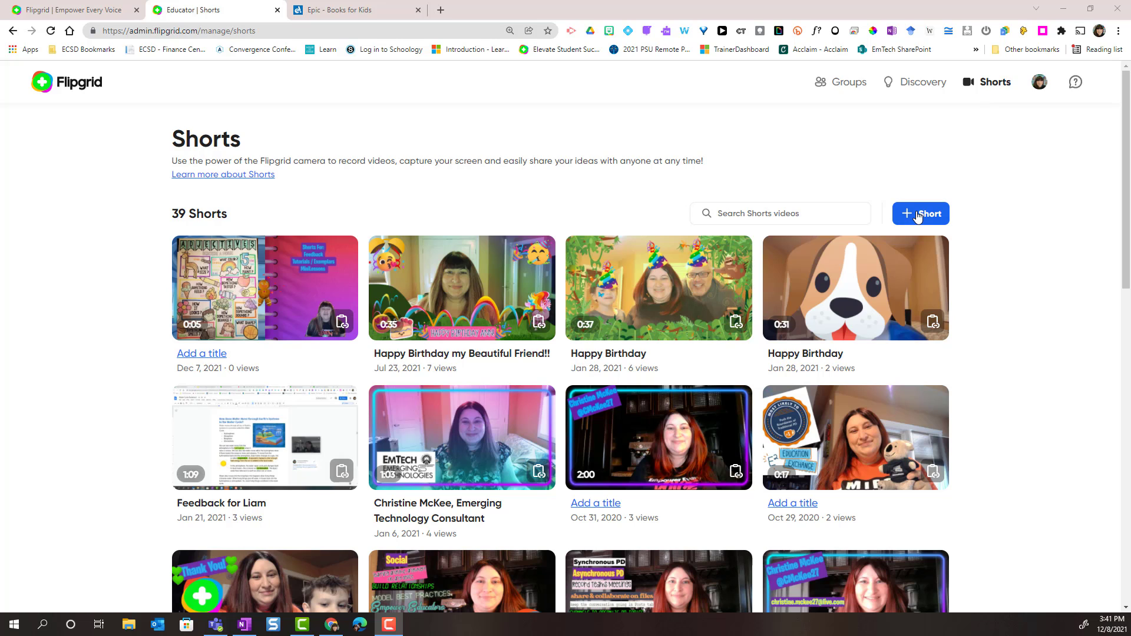
Step: Start a new Short with the space-station planets backdrop and the presenter in a bottom-right inset
click(917, 214)
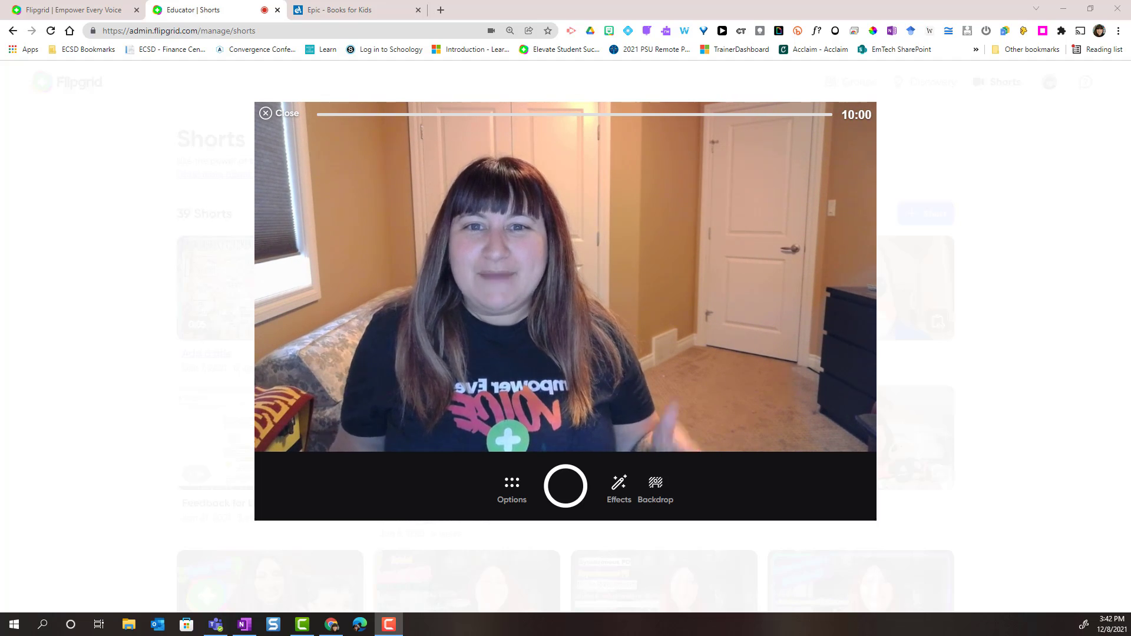
click(662, 480)
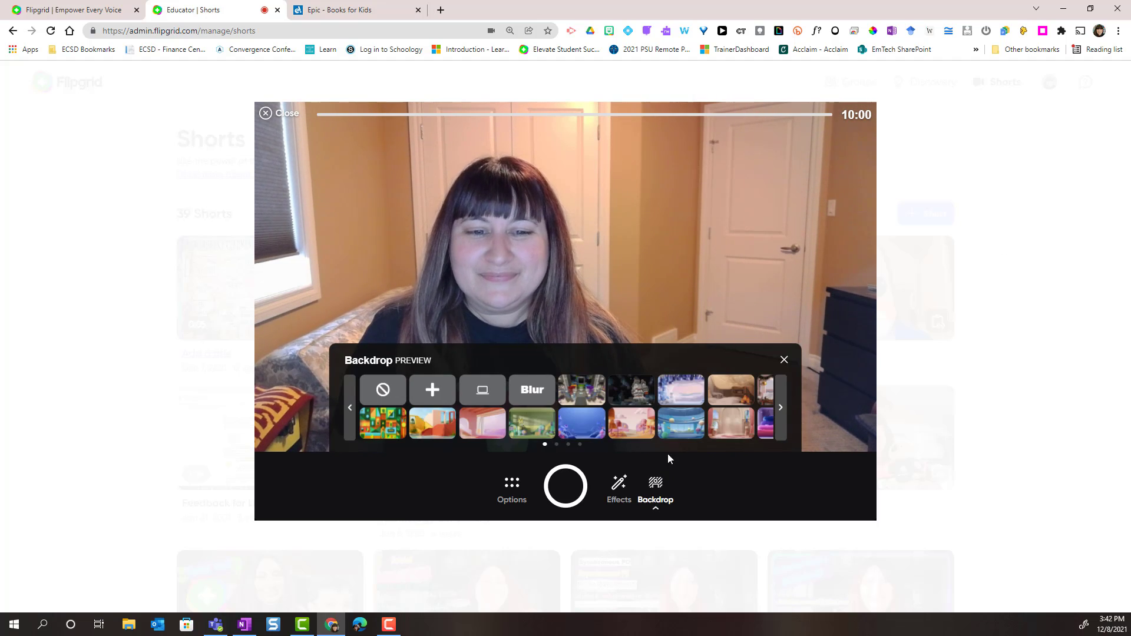
click(676, 434)
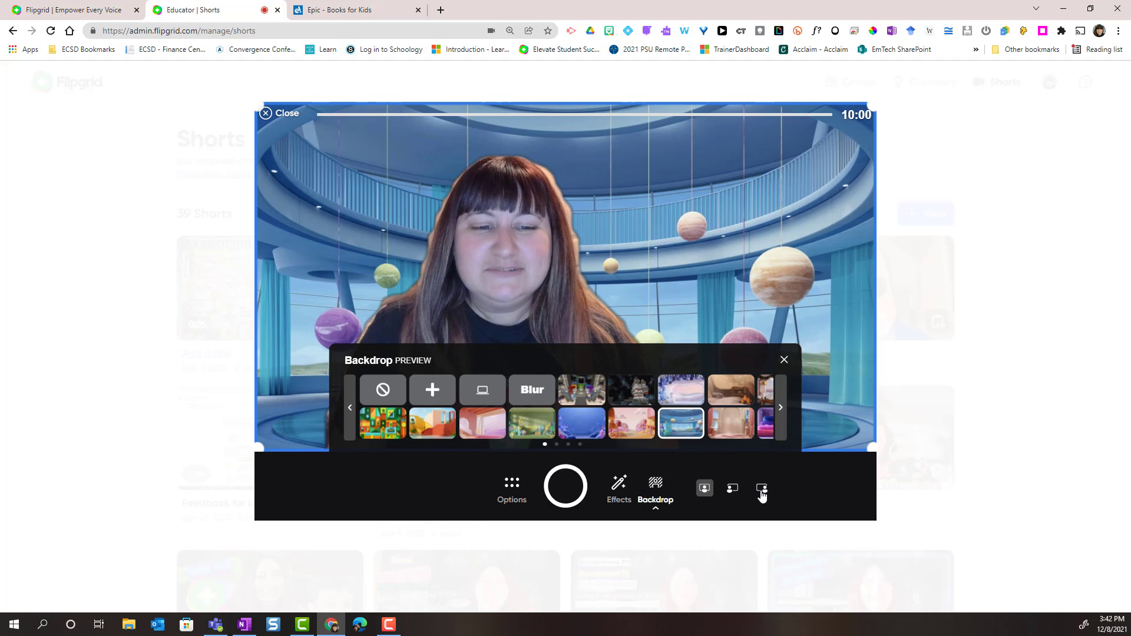
click(762, 489)
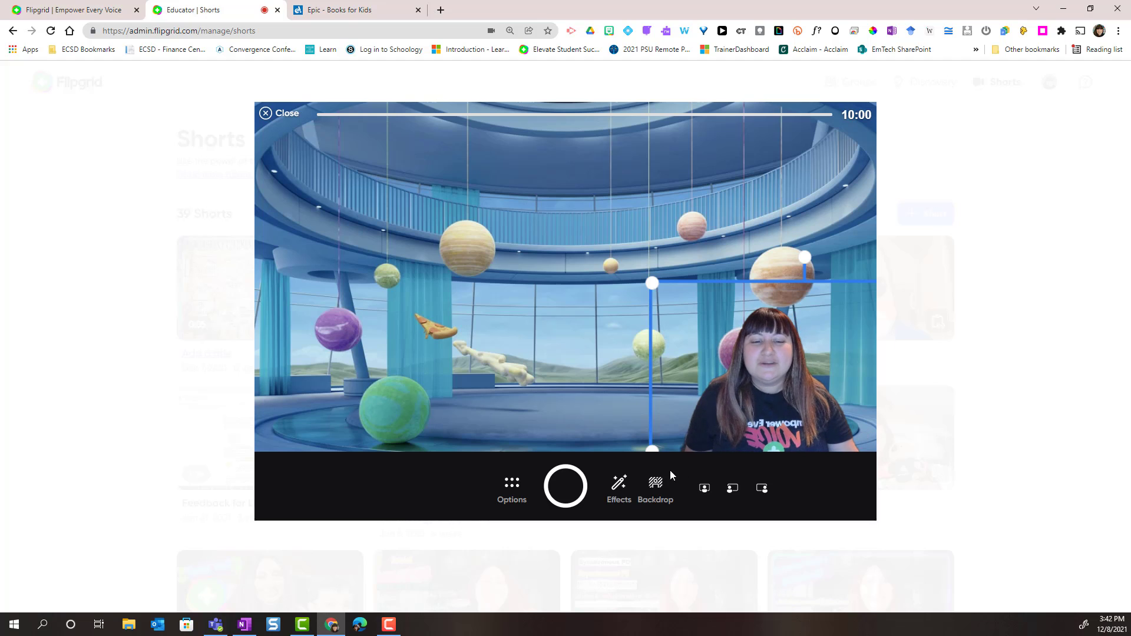
Step: Add a Superpower-style 'Adjectives' title and move it to the upper-left corner
click(618, 486)
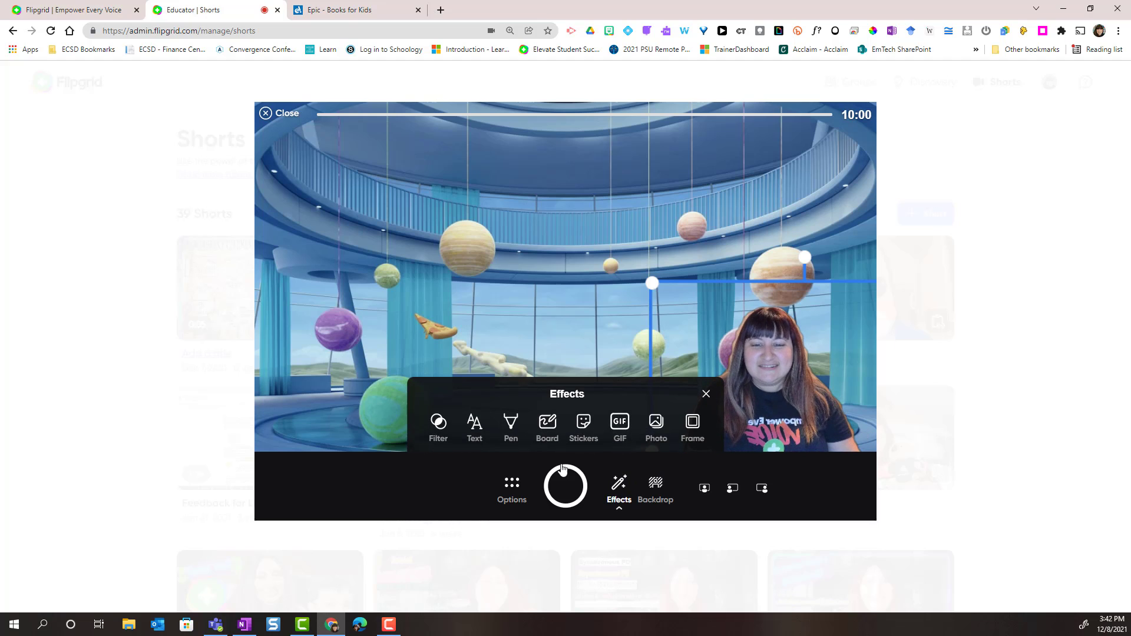
click(477, 433)
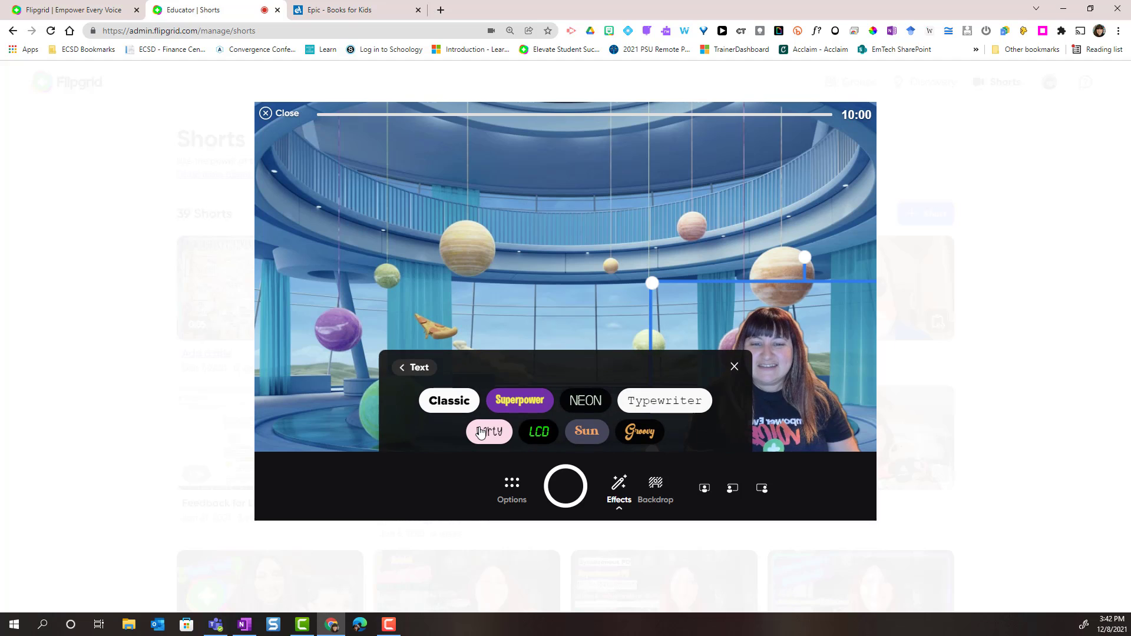
click(503, 400)
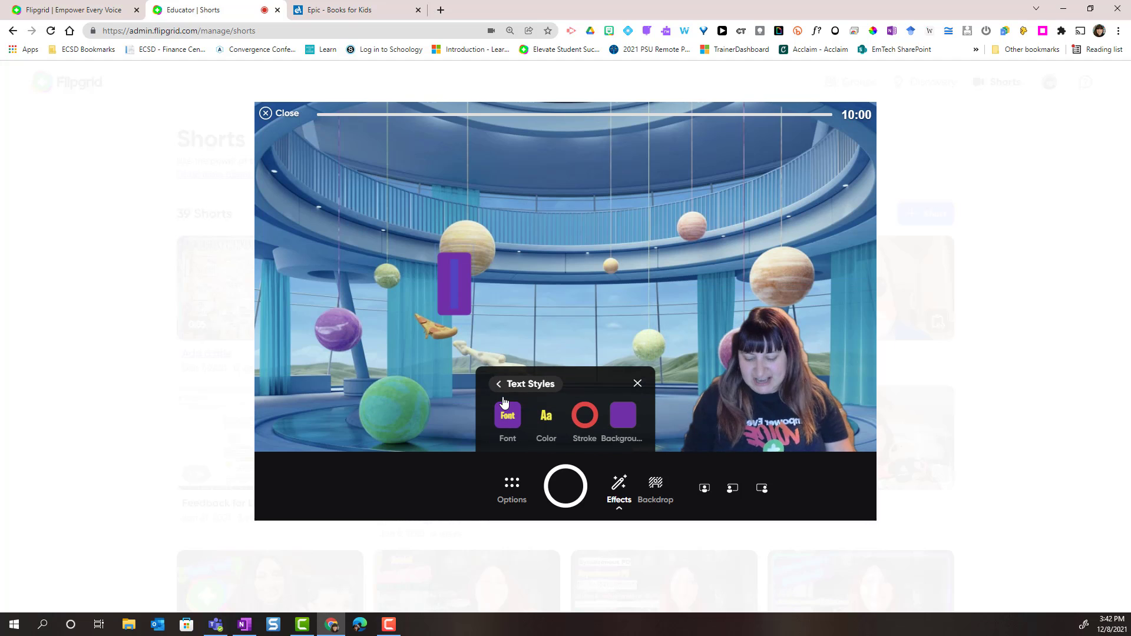
text(Adj)
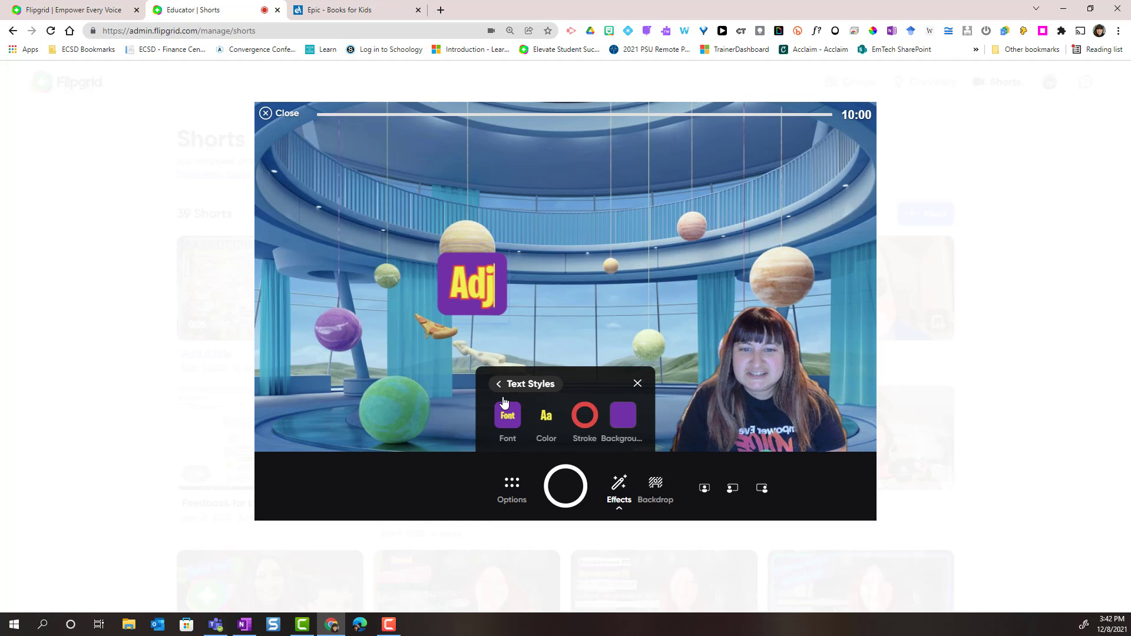
text(ectives)
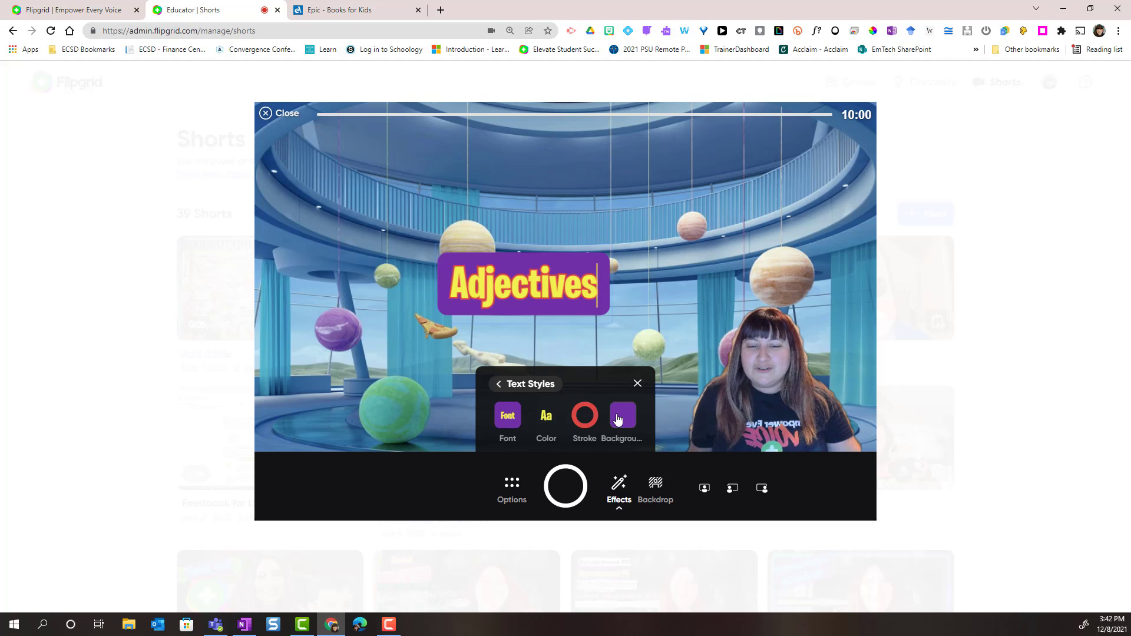
click(538, 392)
drag(501, 283, 354, 169)
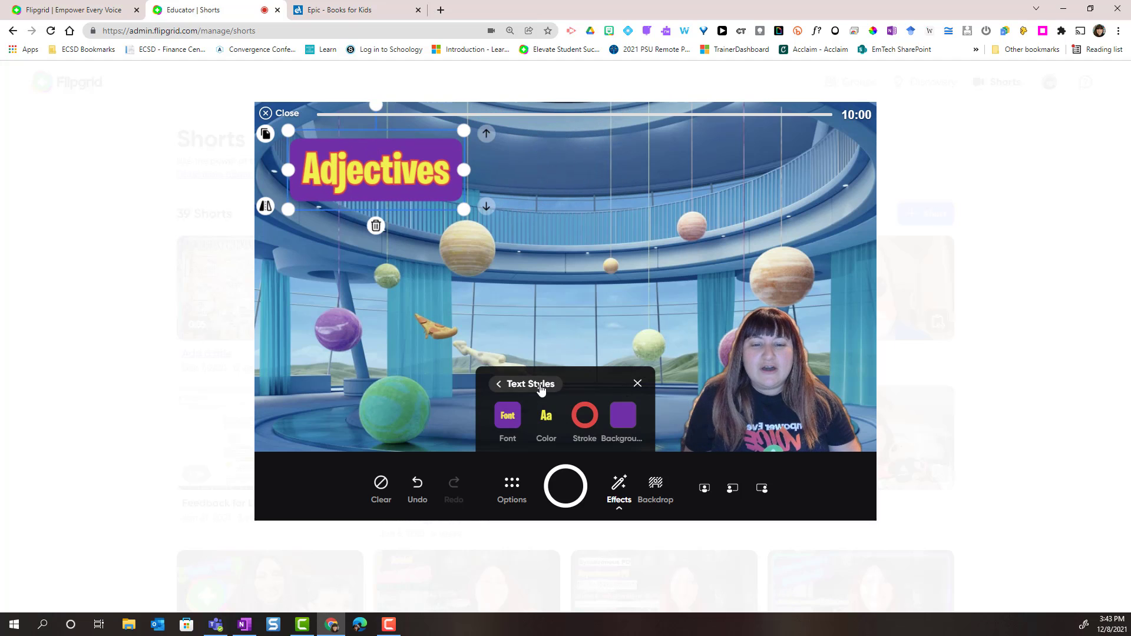
click(541, 390)
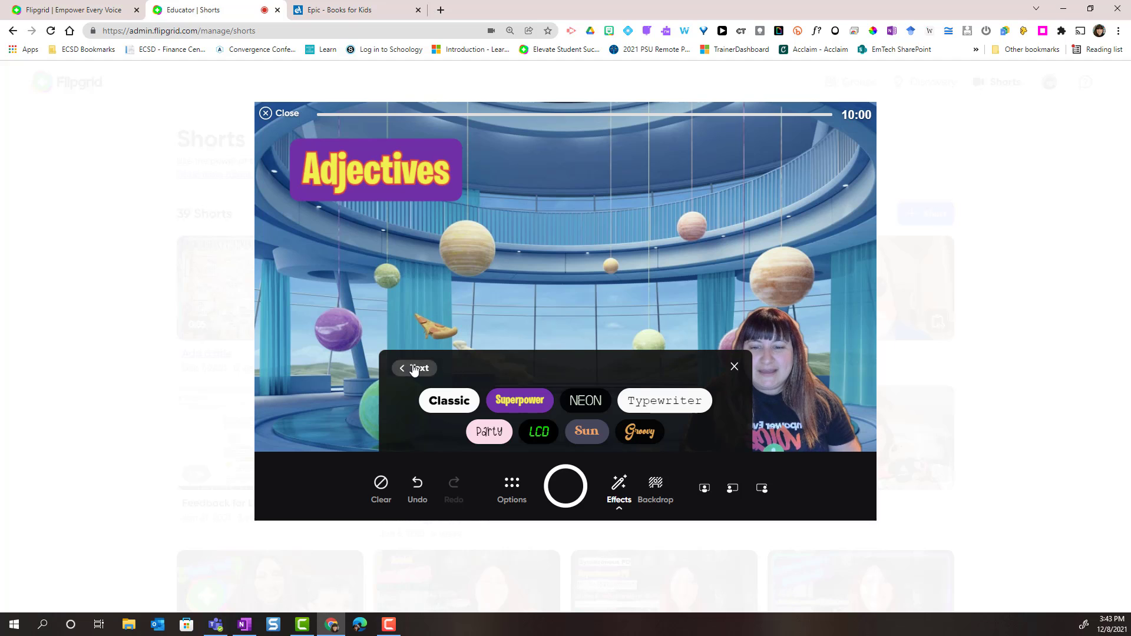
Step: Add the Adjectives chart image as a photo, enlarge it, and position it under the title
click(414, 370)
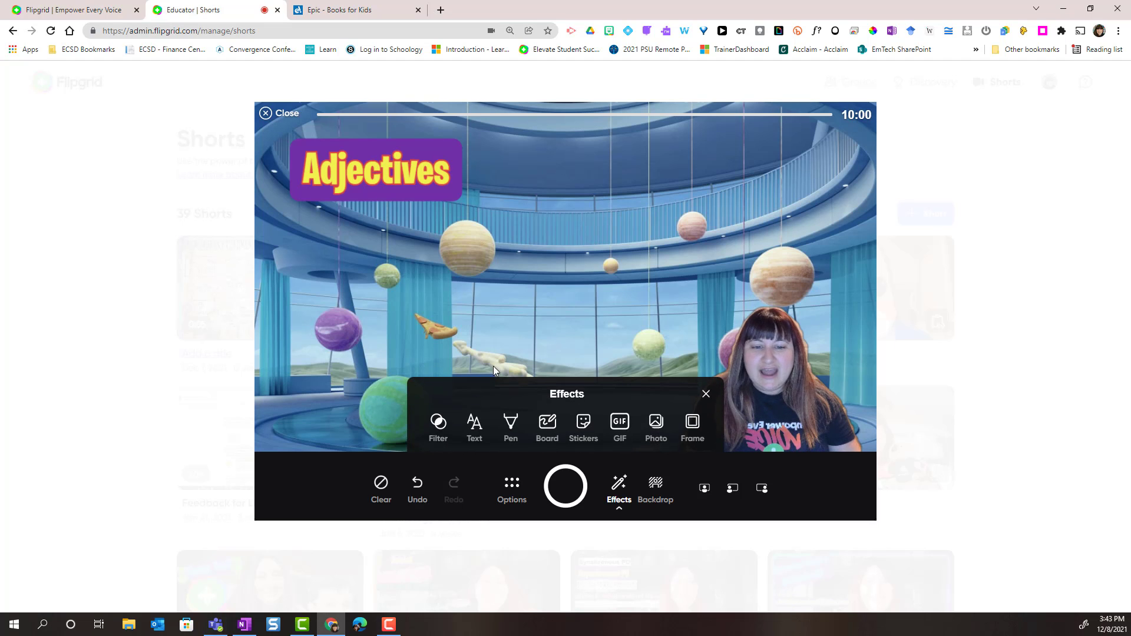
click(657, 434)
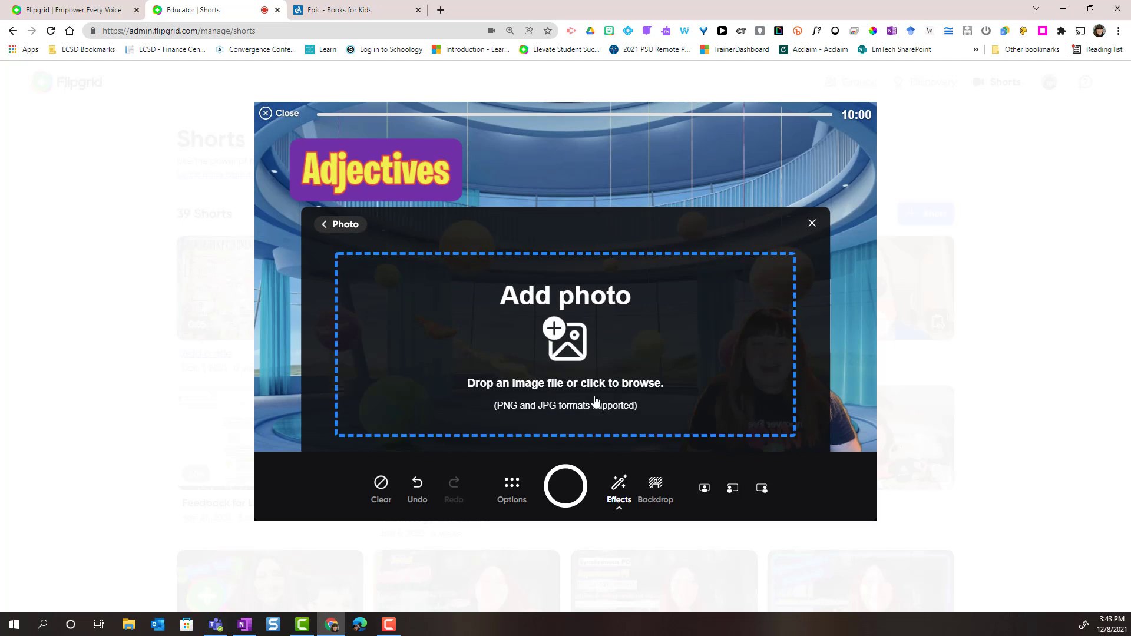
click(575, 352)
click(466, 298)
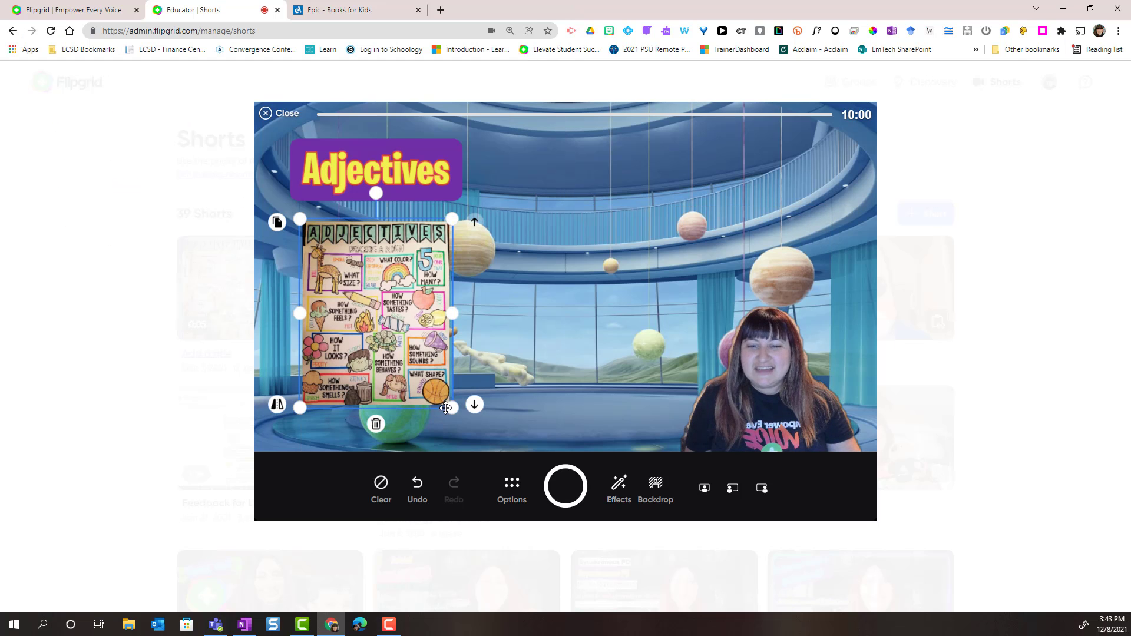
drag(446, 408, 484, 432)
drag(442, 368, 427, 350)
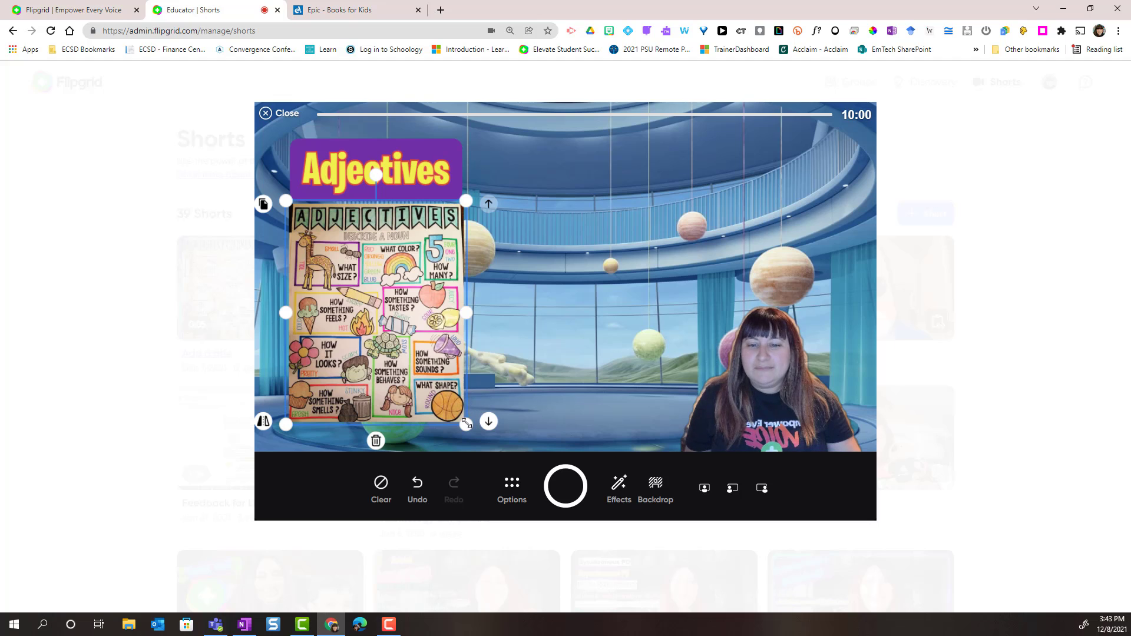
drag(466, 423, 481, 438)
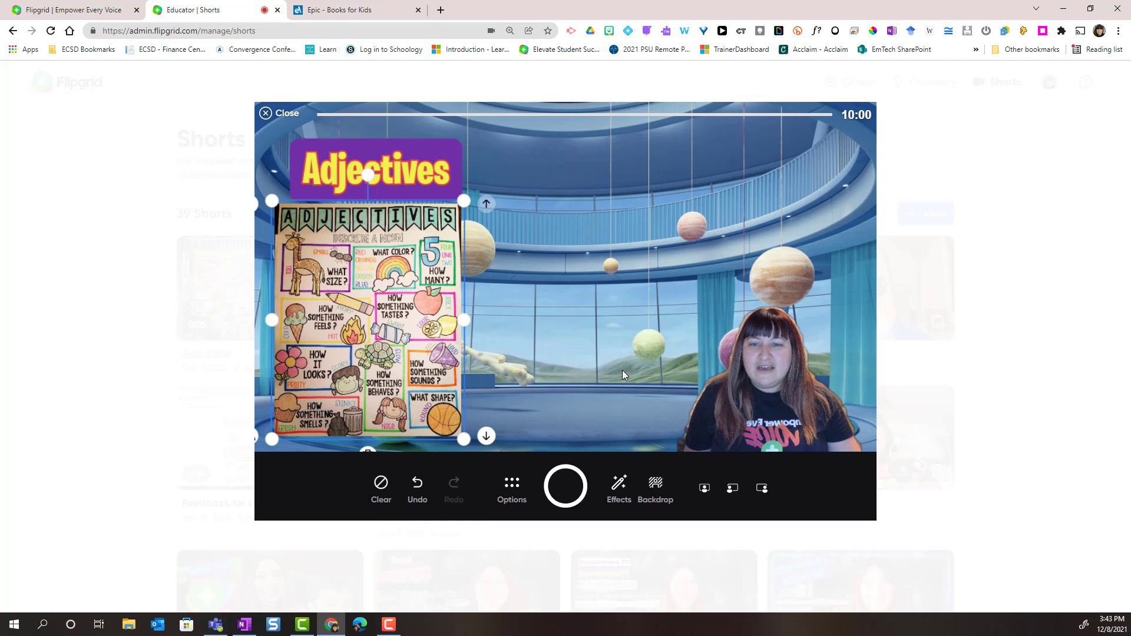
Step: Record a roughly 16-second intro clip over the Adjectives scene, pausing with 9:44 left
click(574, 488)
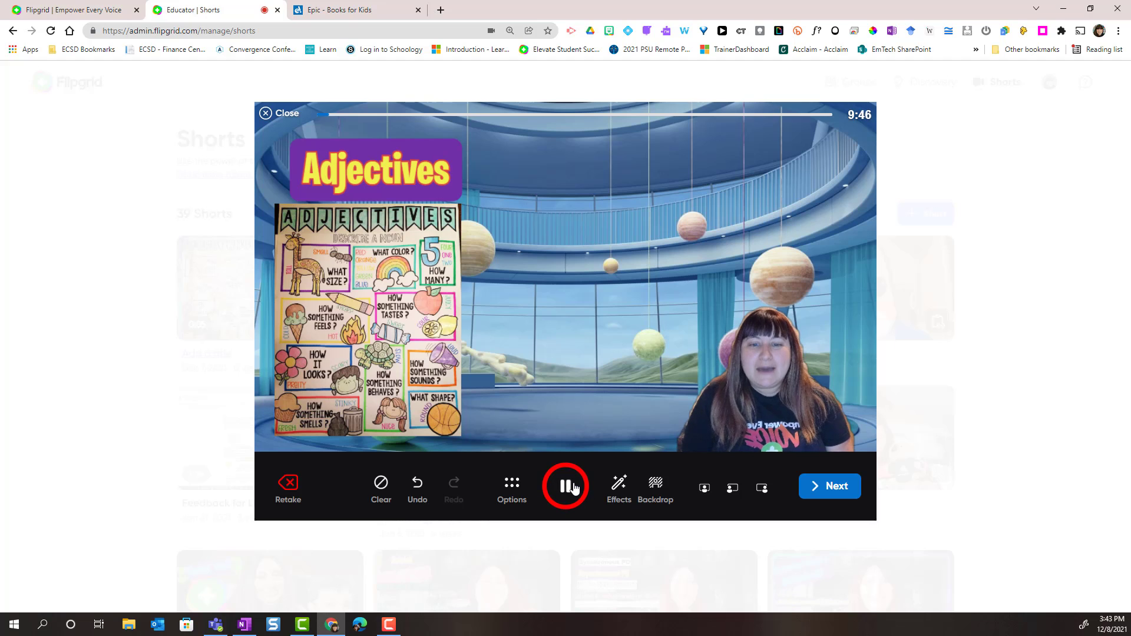
click(573, 486)
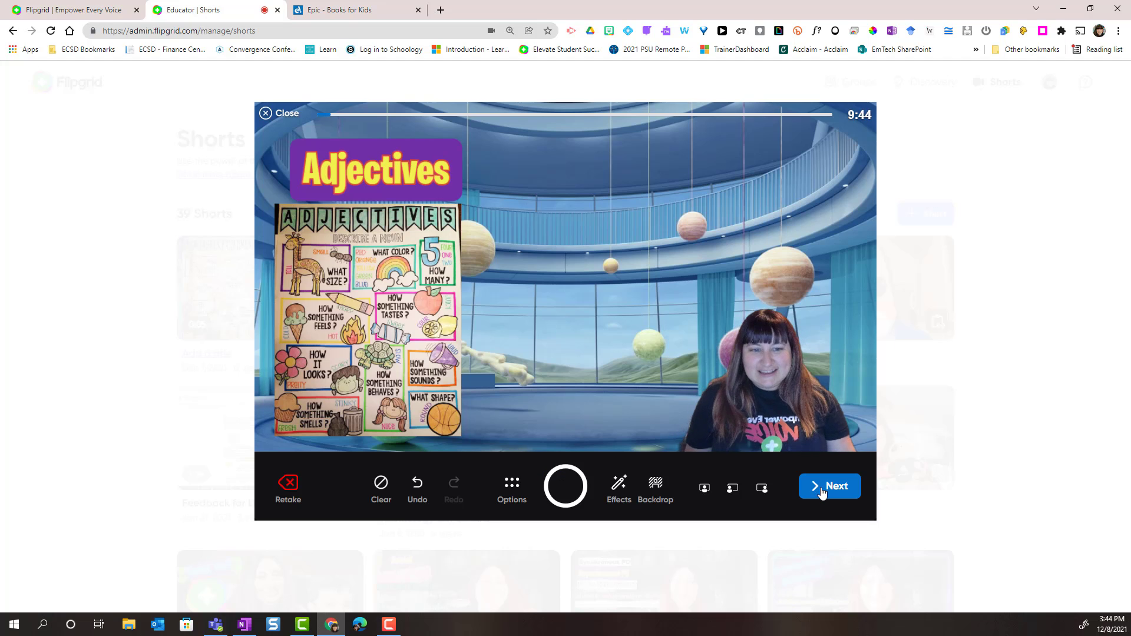
Step: Review the intro clip, then add more footage using the Record screen option
click(823, 489)
click(285, 449)
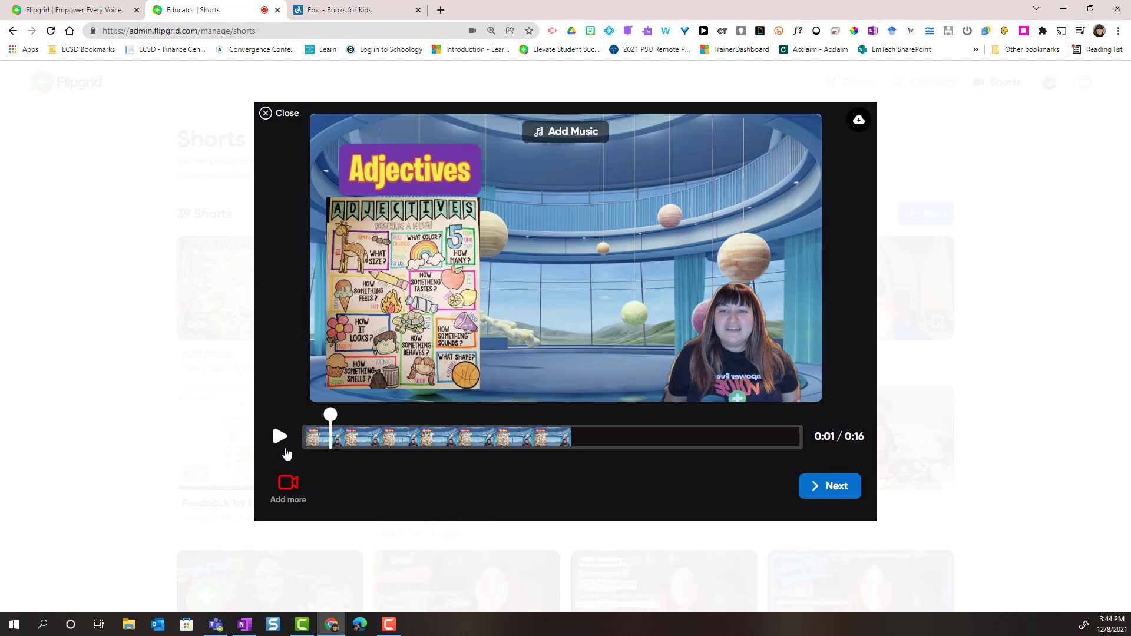
click(288, 482)
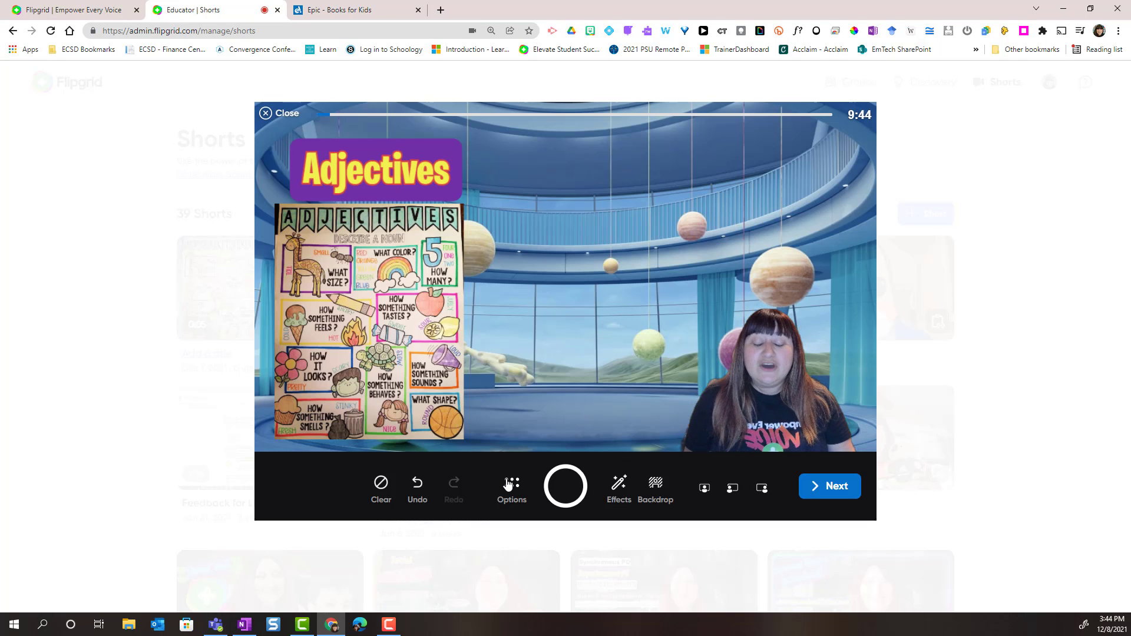
click(510, 484)
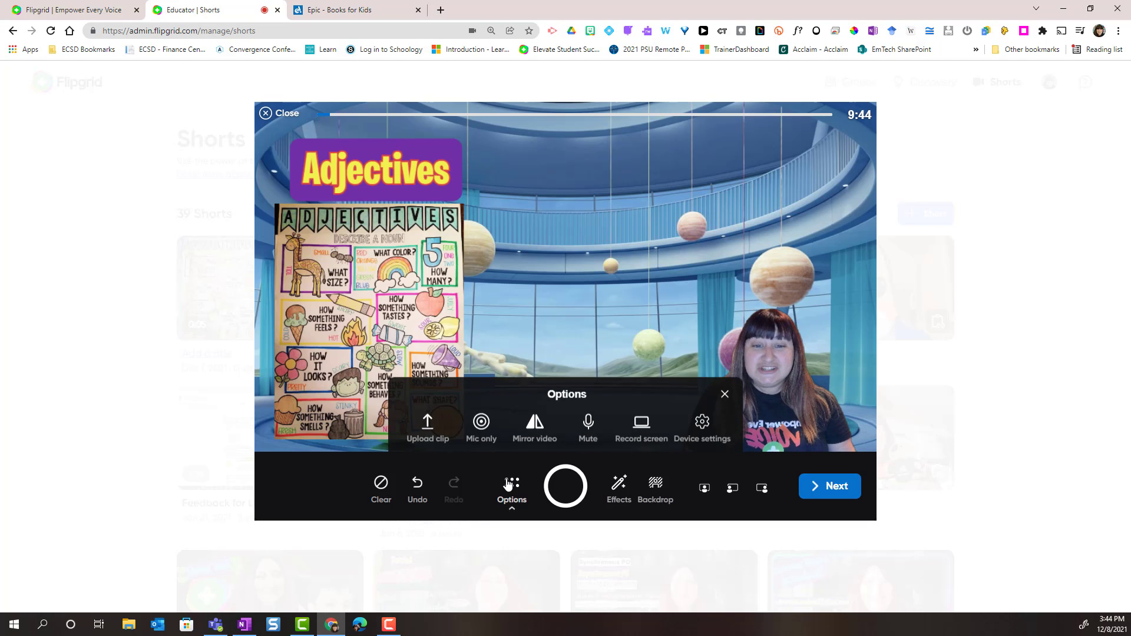
click(641, 422)
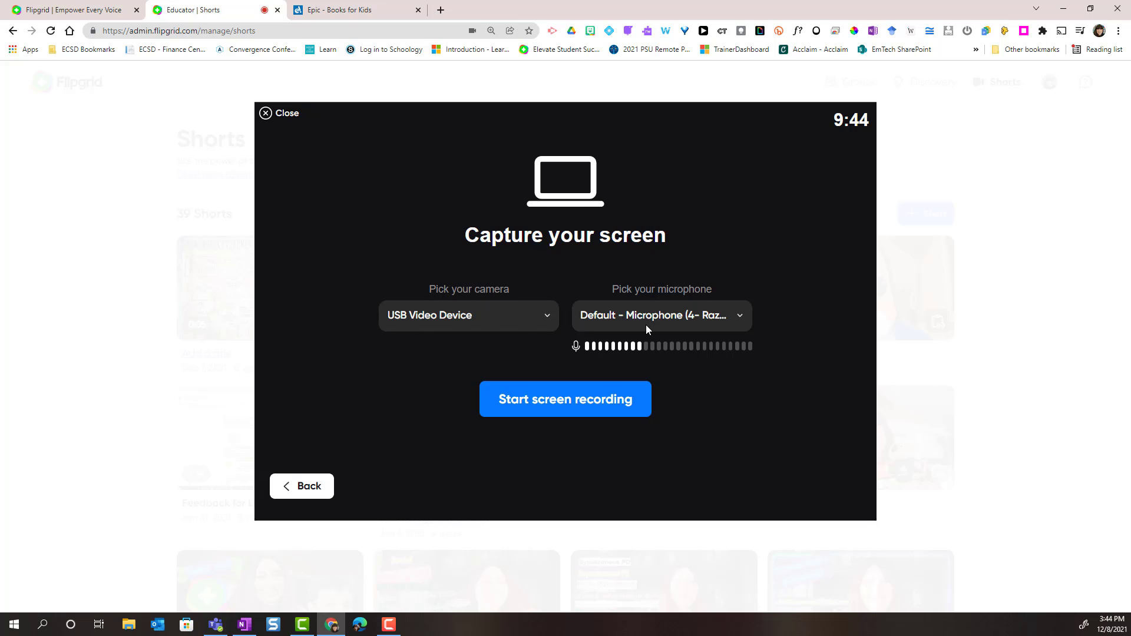
Step: Share the 'Epic - Books for Kids' Chrome tab showing the Adjectives book at page 5
click(556, 404)
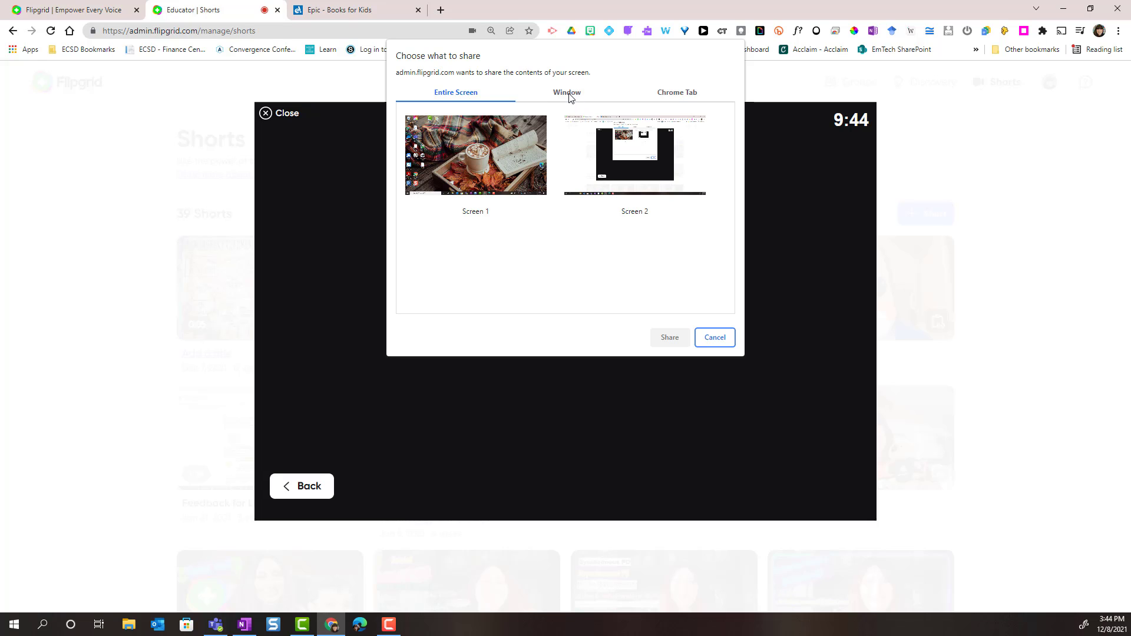
click(666, 94)
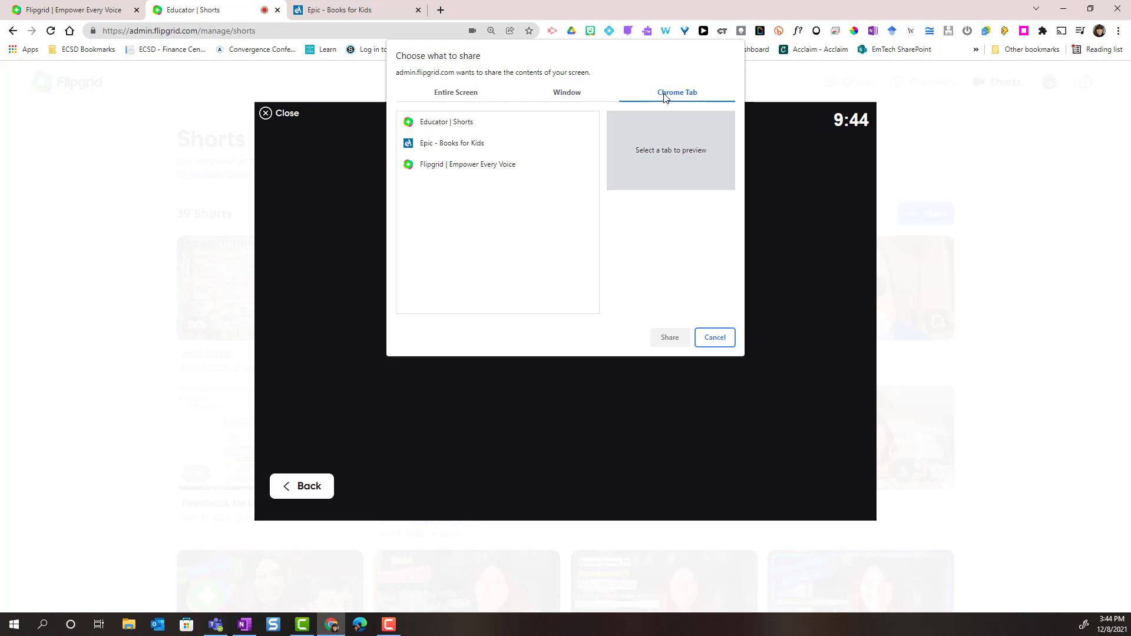
click(478, 145)
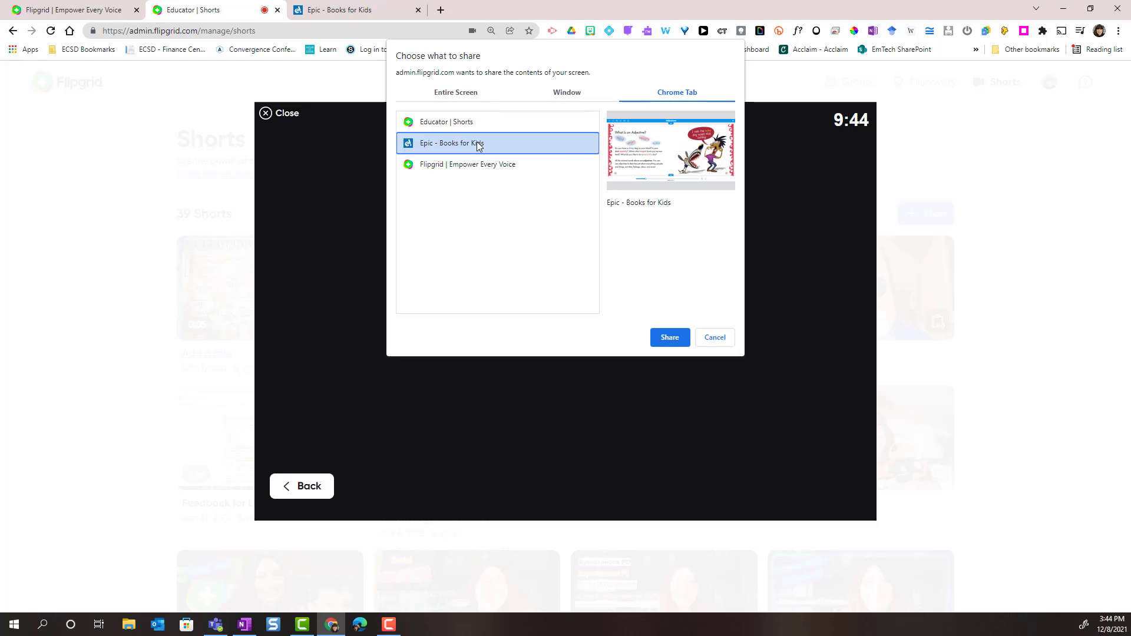
click(554, 94)
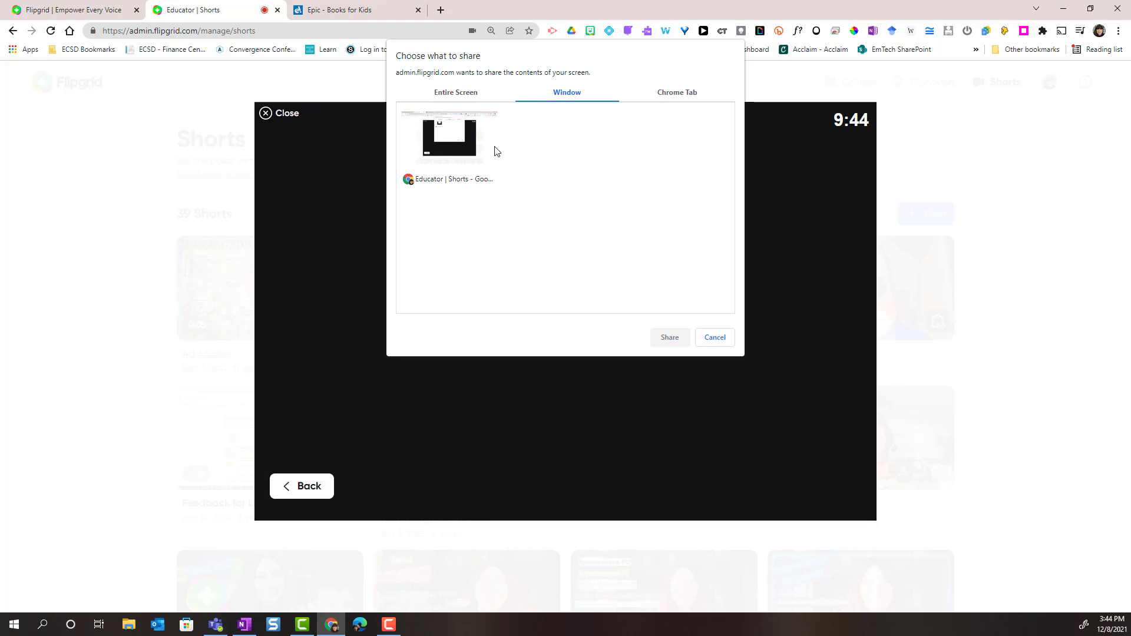
click(459, 99)
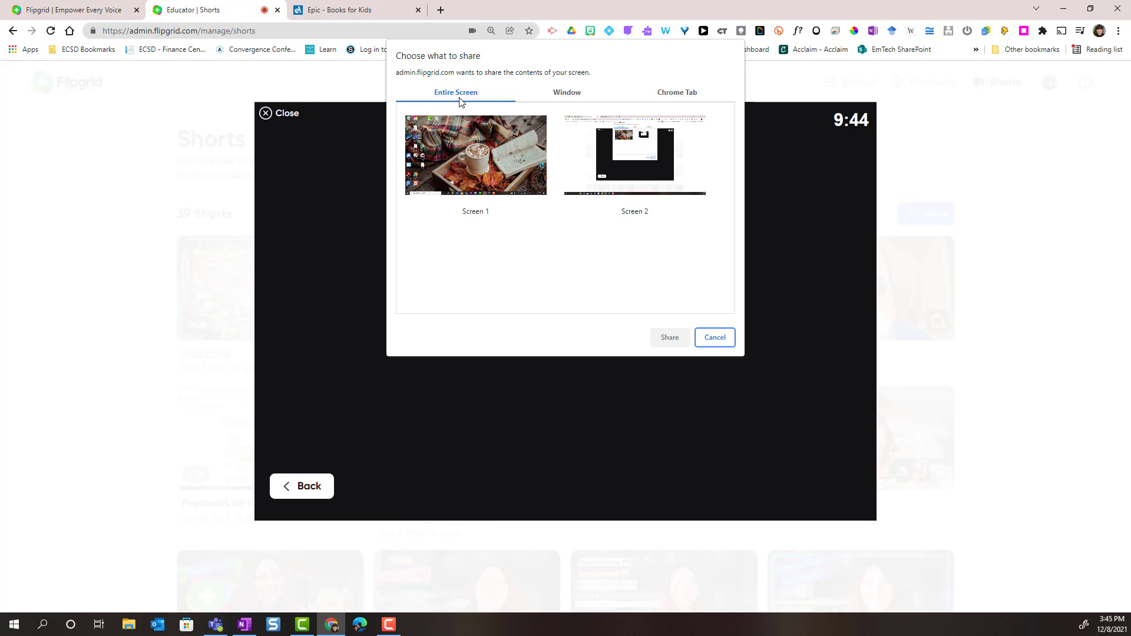
click(662, 99)
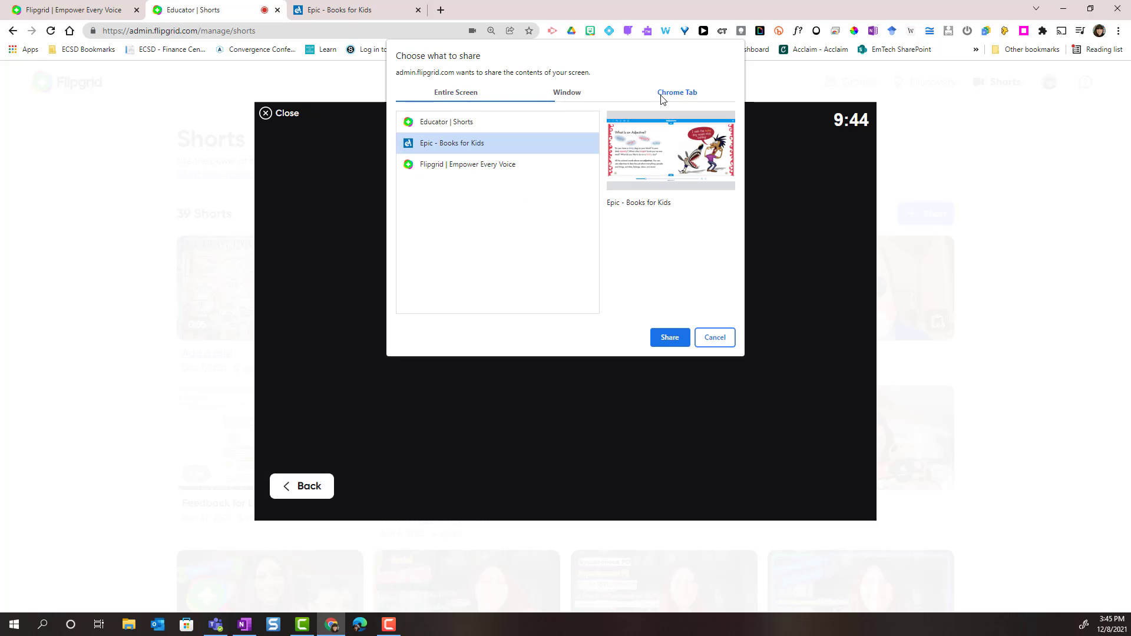
click(489, 152)
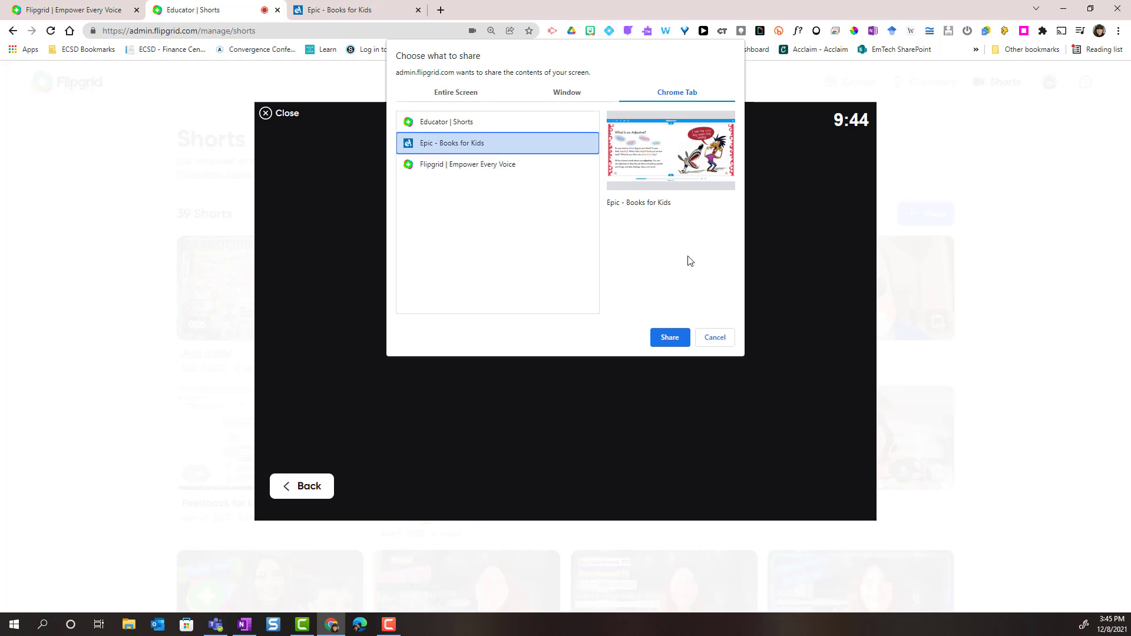
click(669, 337)
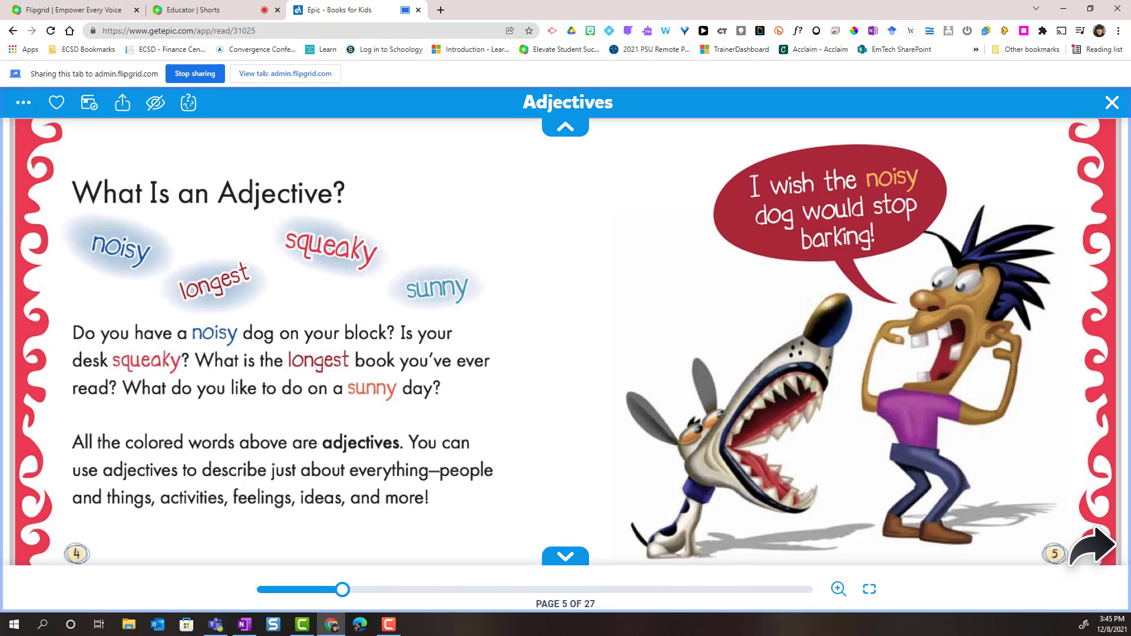
Step: Page through the Adjectives book from page 5 to pages 20–21, then stop sharing
click(1091, 552)
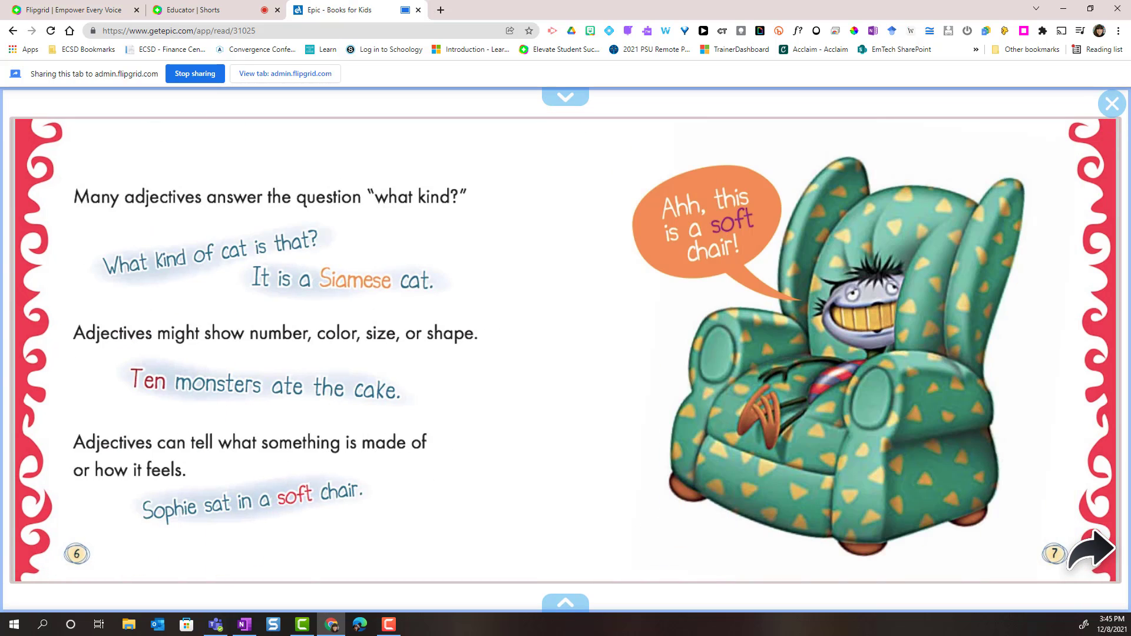
click(1091, 551)
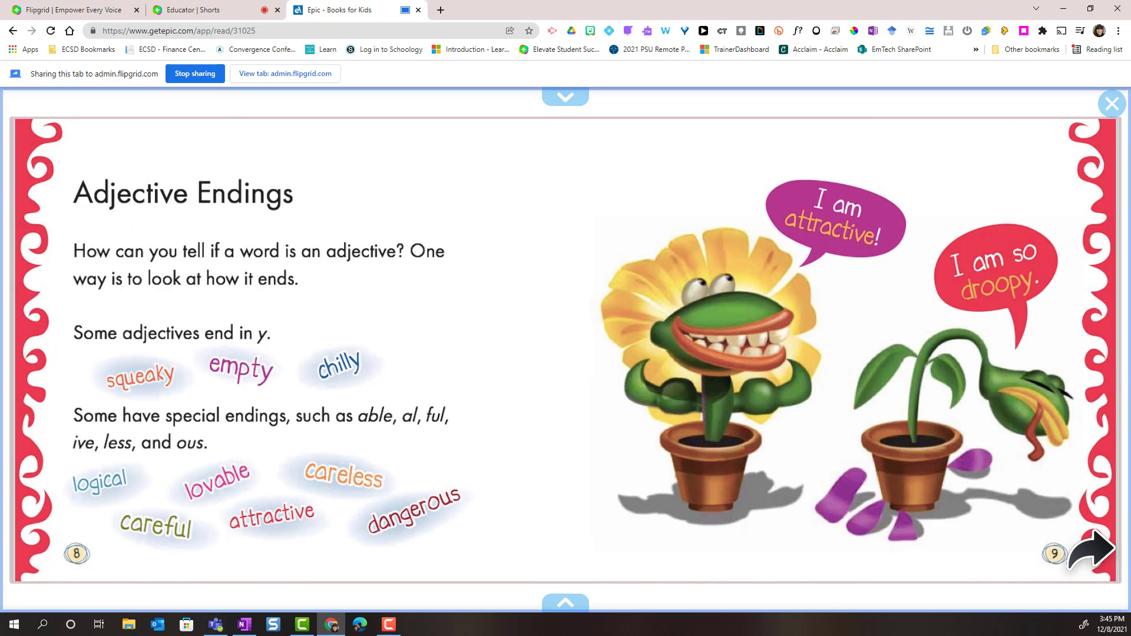
click(1091, 550)
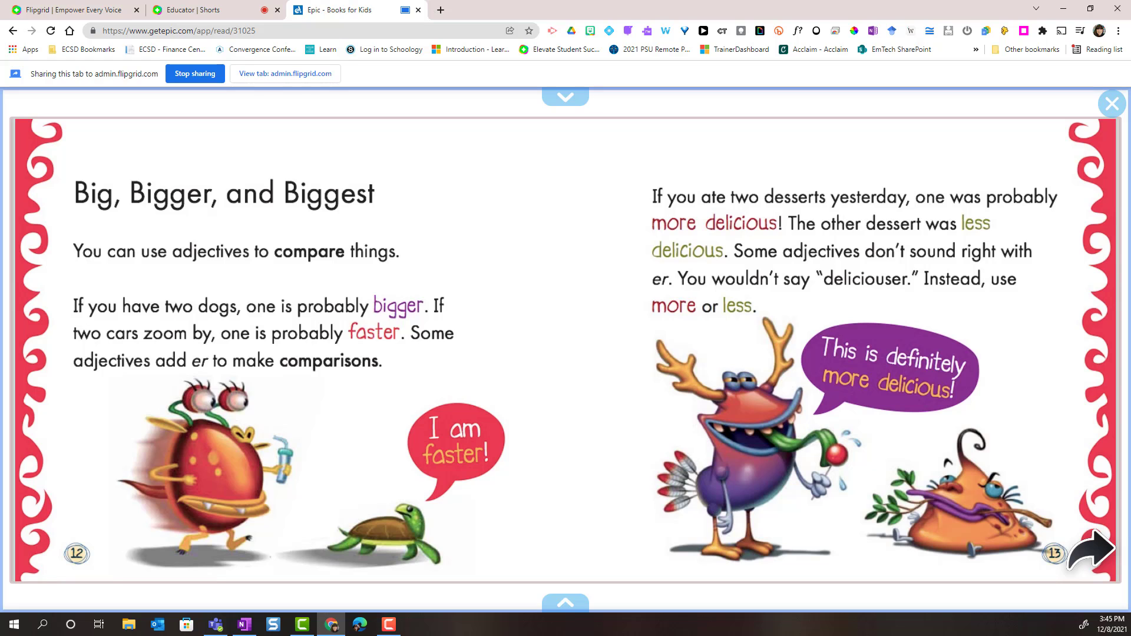
click(1091, 550)
click(1091, 551)
click(1090, 551)
click(1091, 550)
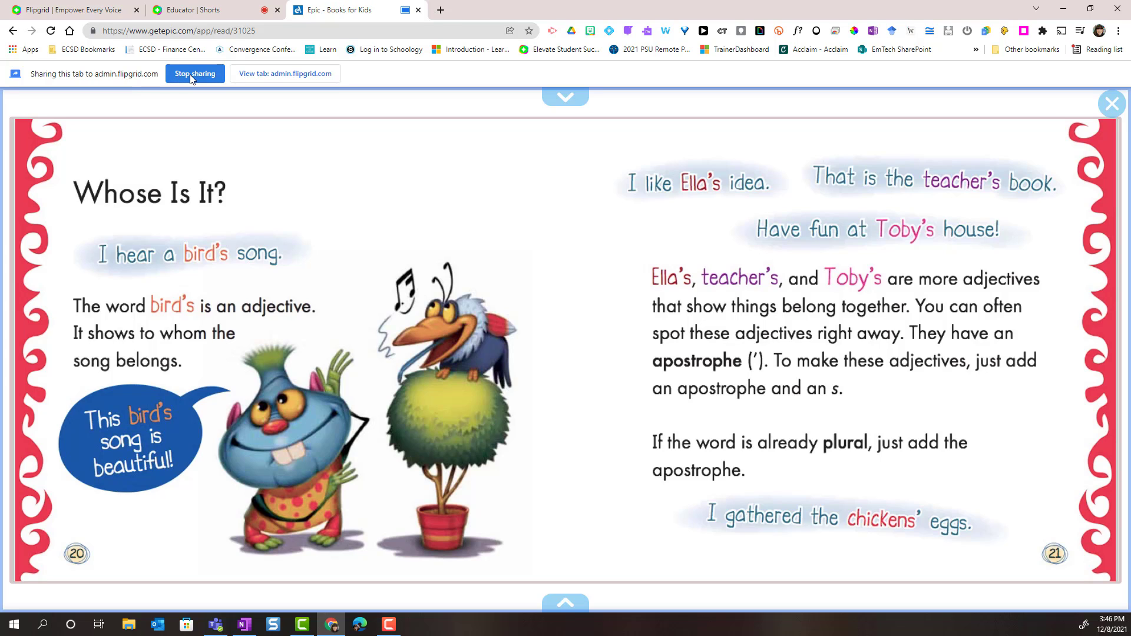
click(191, 75)
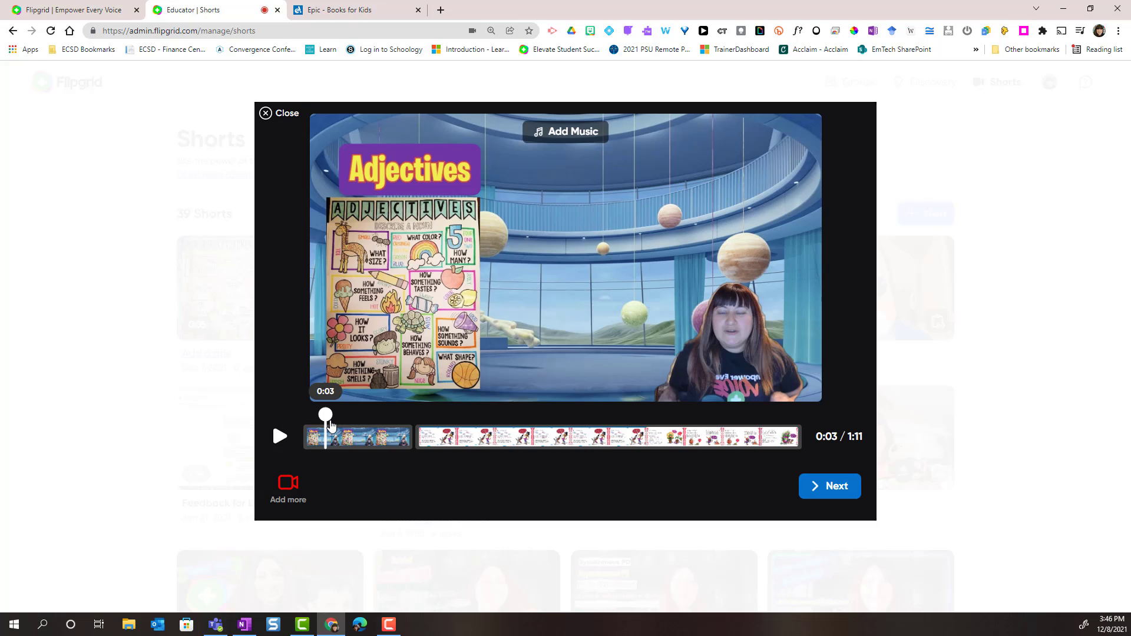
Step: Trim a little off both ends of the Epic book clip, shortening the Short to 1:09
drag(329, 421, 417, 415)
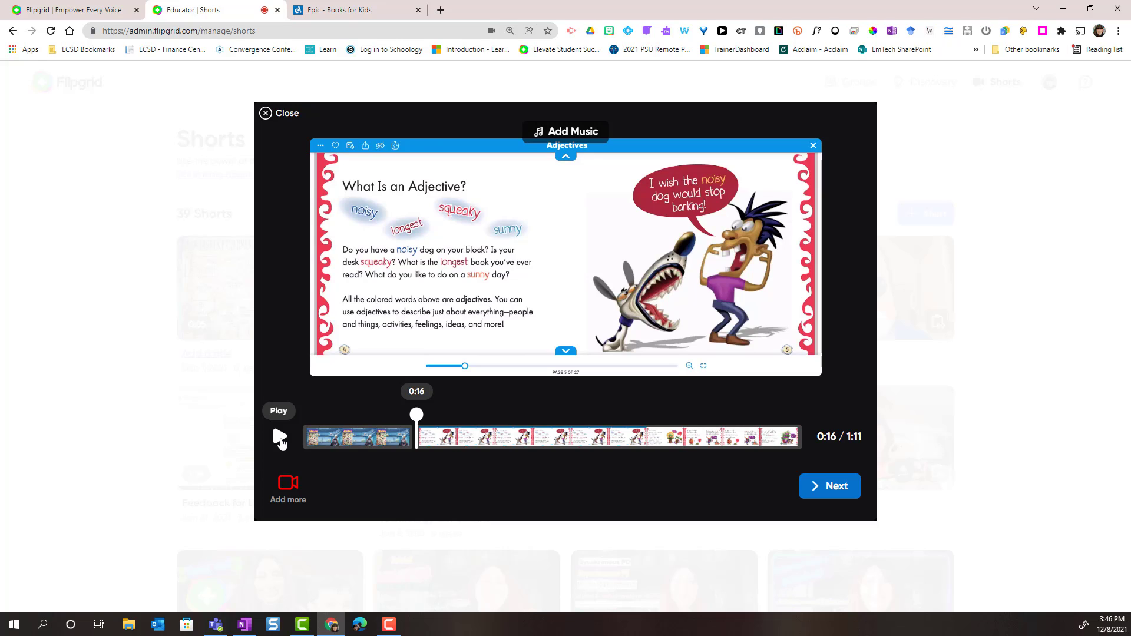
click(280, 440)
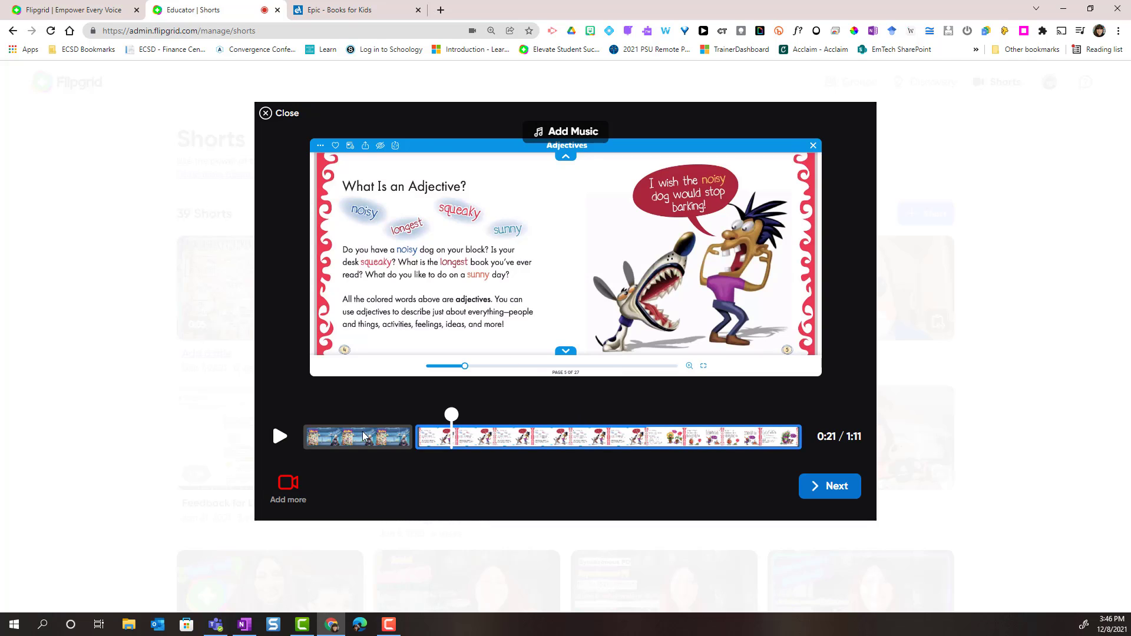
click(578, 441)
drag(312, 437, 317, 437)
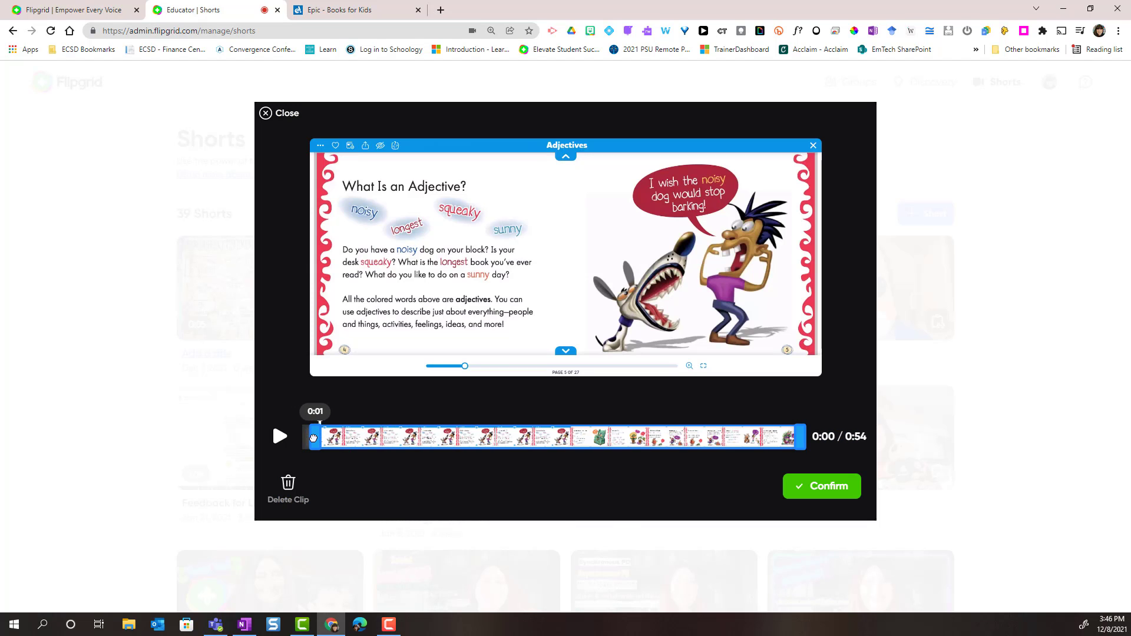
drag(802, 433, 791, 436)
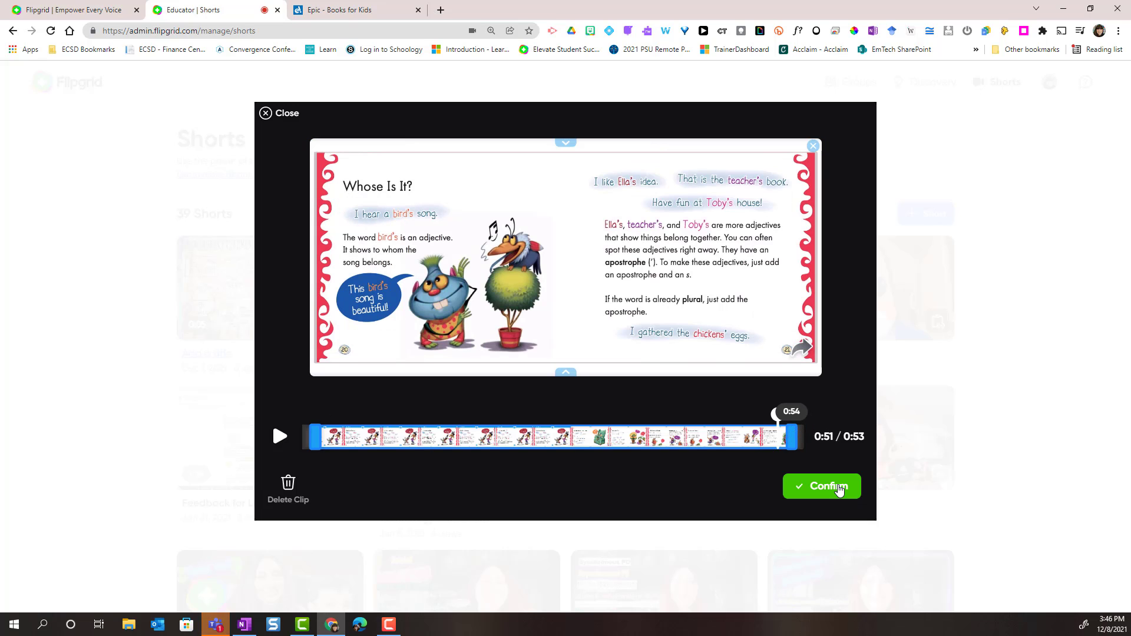
click(828, 487)
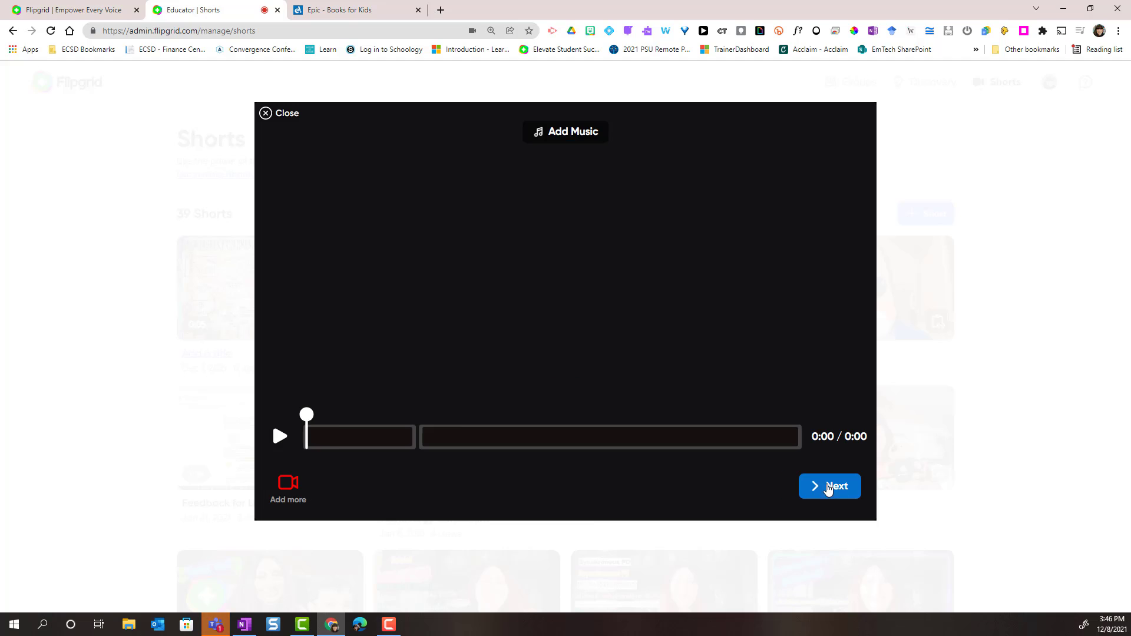
click(280, 437)
Step: Add the Bounce track from the Fun category as background music and continue to the cover photo
click(280, 437)
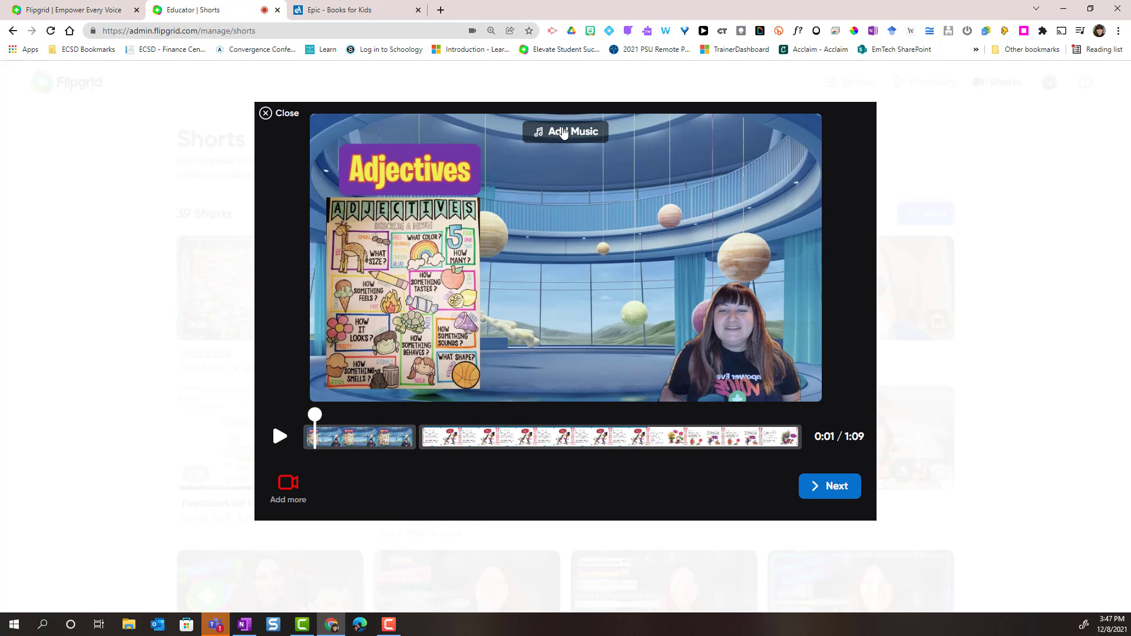
click(563, 132)
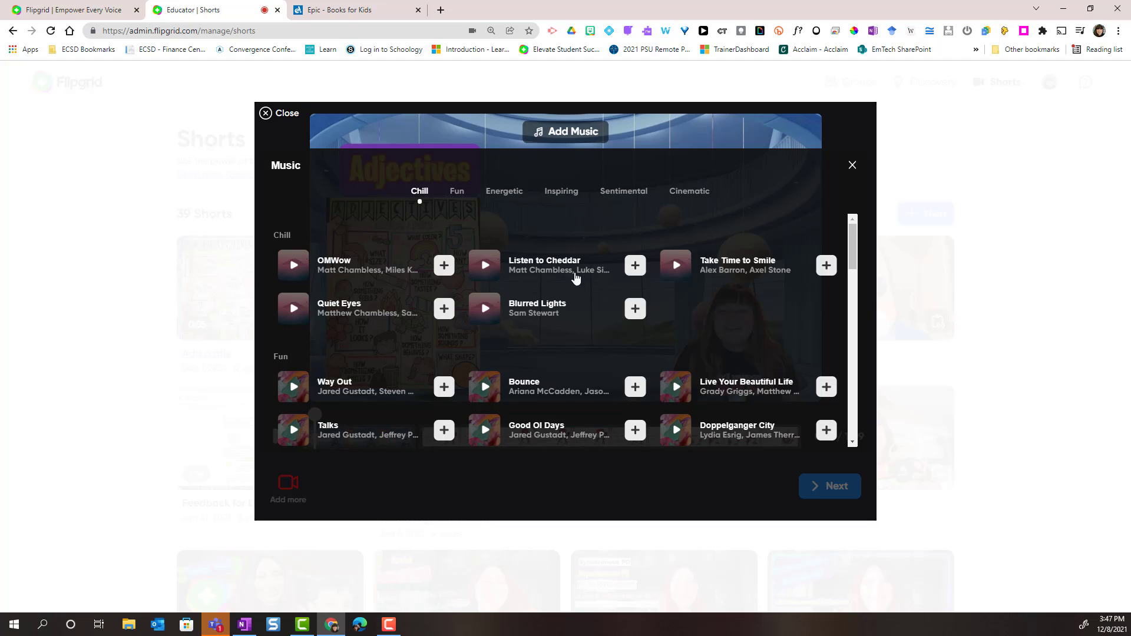
click(635, 386)
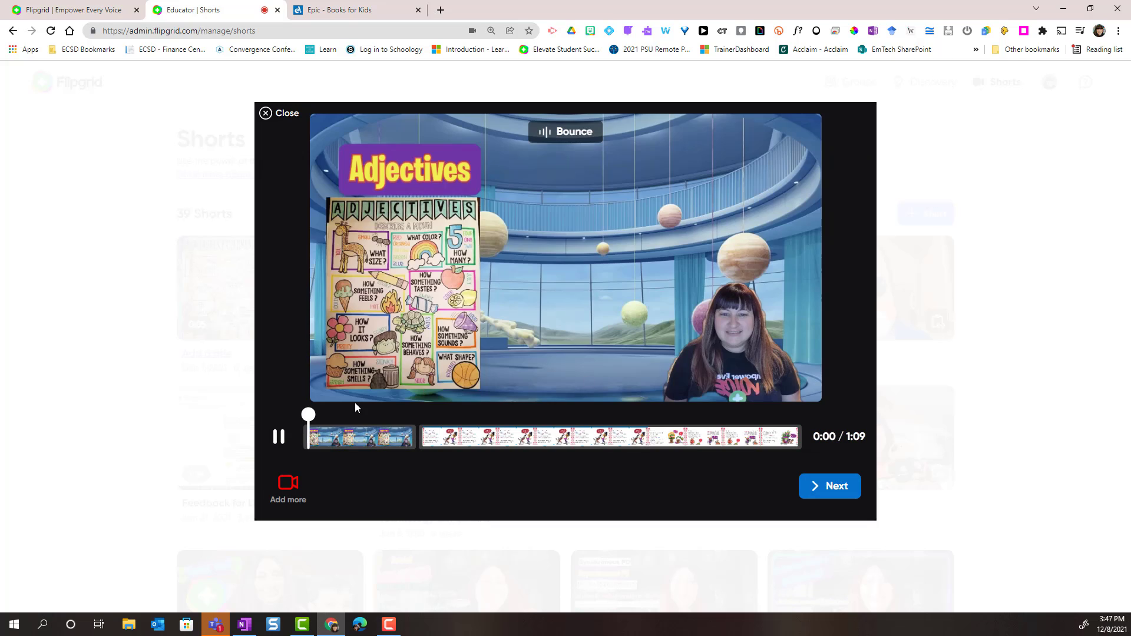
click(280, 436)
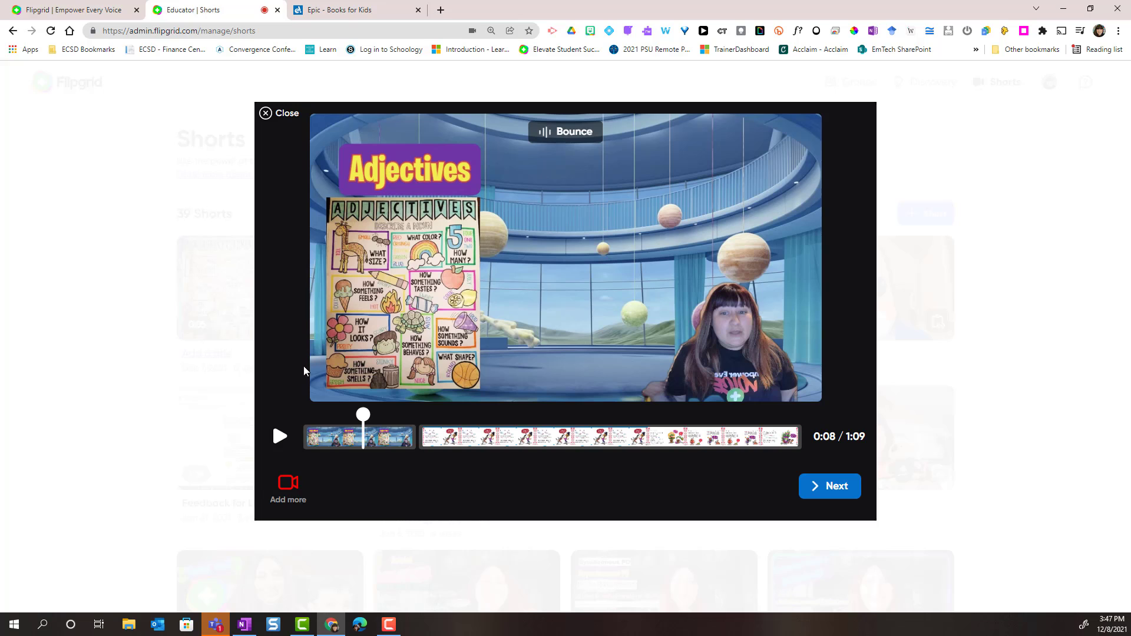
click(830, 486)
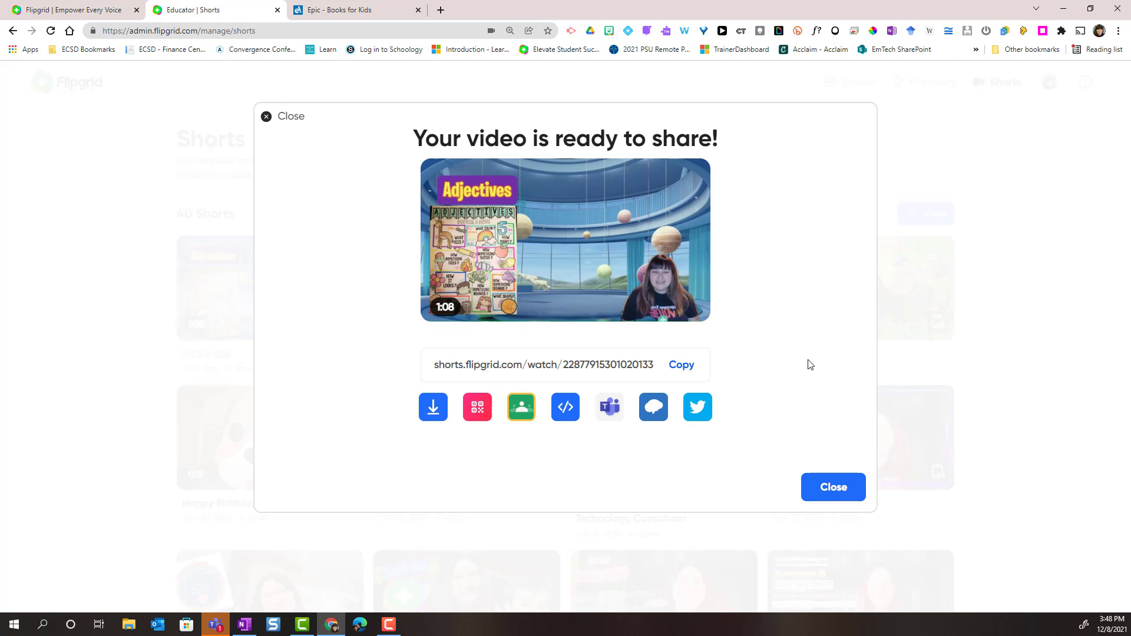
Step: Close the ready-to-share screen to return to the Shorts list
click(826, 485)
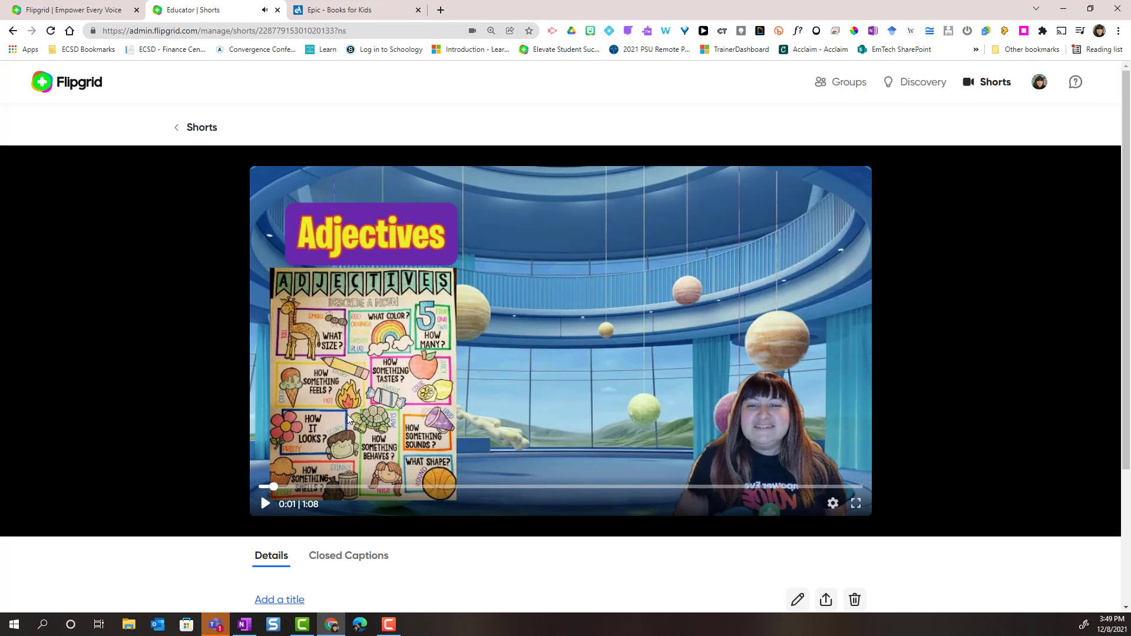
Step: Scroll to the Adjectives Short's details and bring up its sharing options
scroll(626, 398, down, 3)
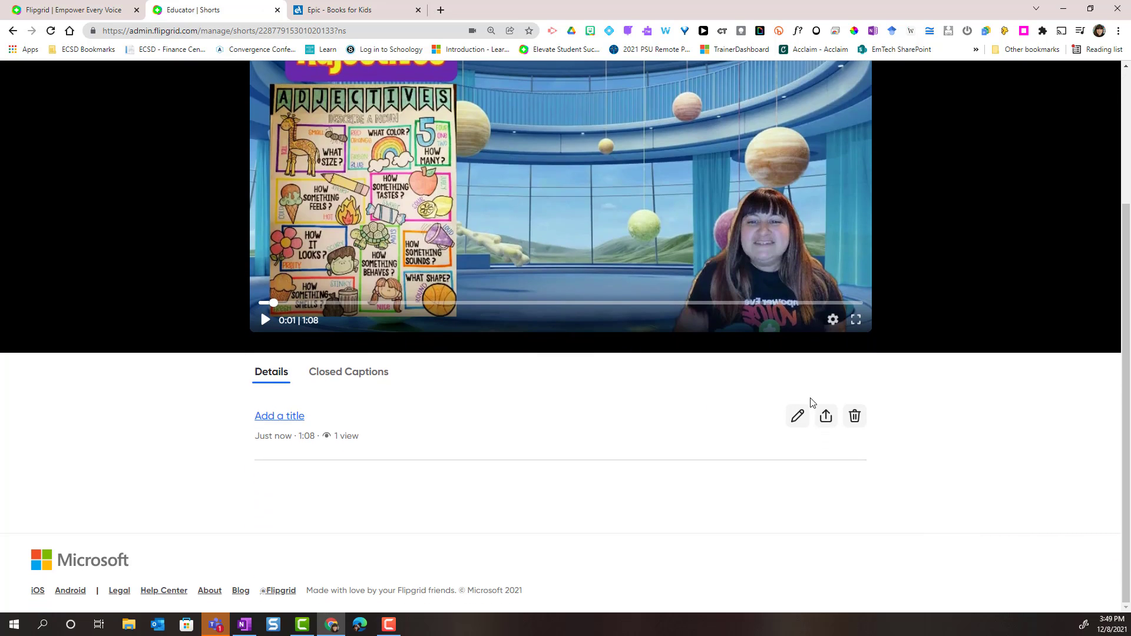
click(825, 417)
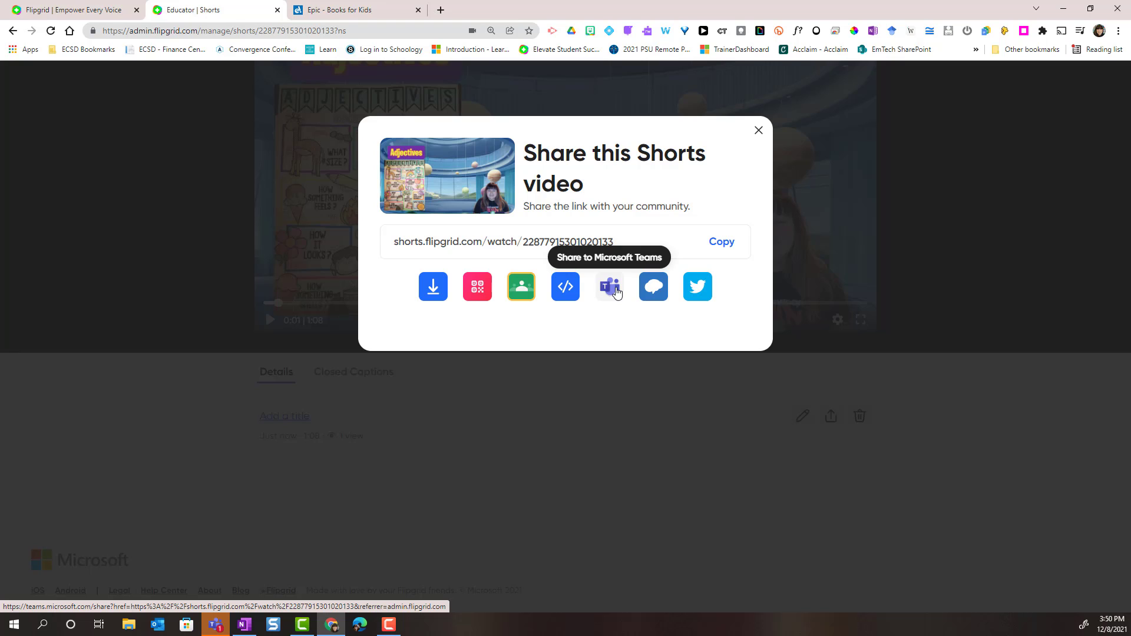
Step: Dismiss the 'Share this Shorts video' dialog and return to the 1:08 Adjectives Short page
click(898, 157)
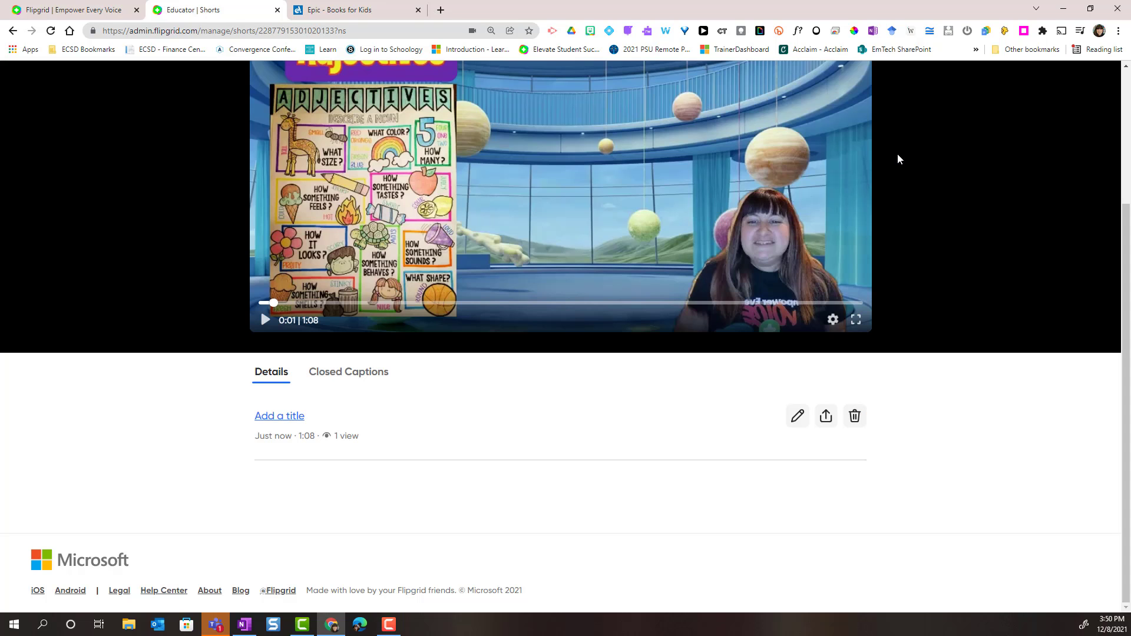